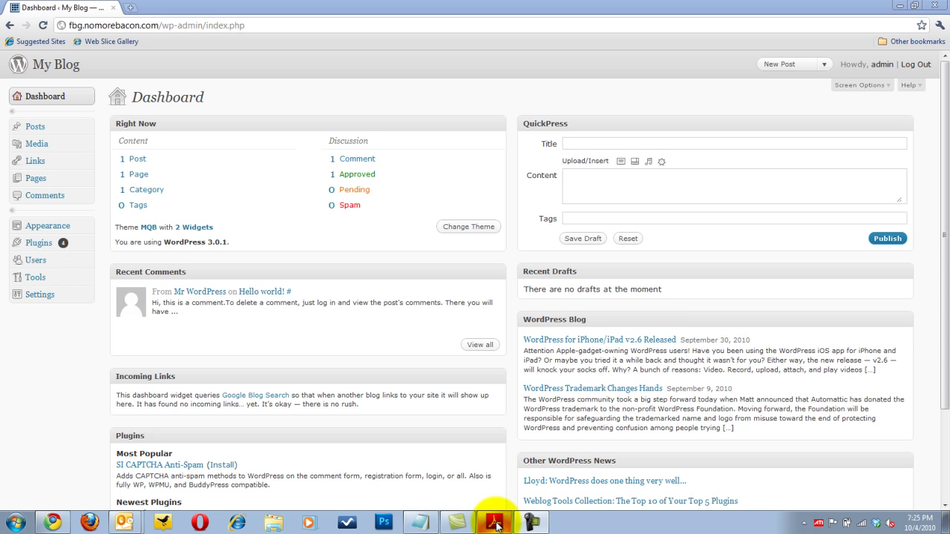
Step: Read the first two instructions in foodbuzz.pdf in Adobe Reader, on removing the old ad tag and inserting the header code, and return to WordPress
click(496, 526)
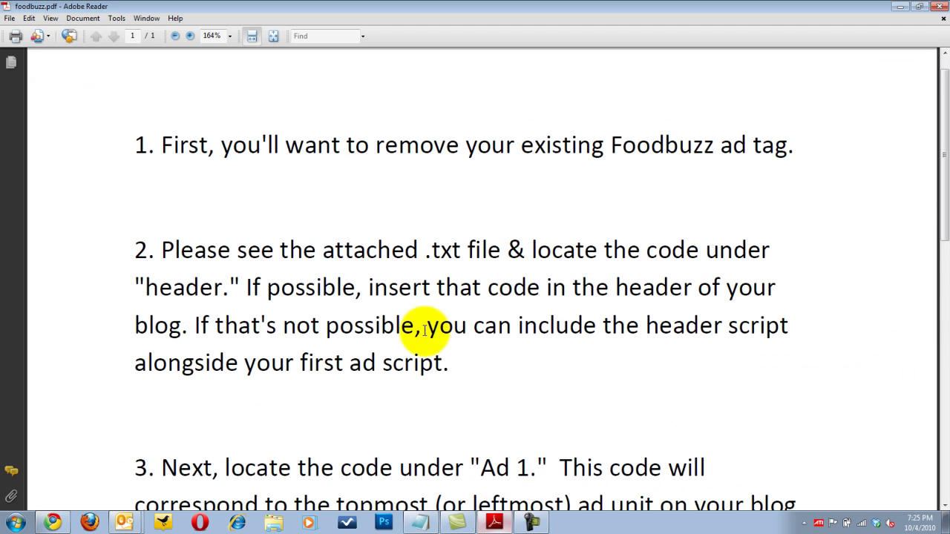
drag(132, 141, 788, 148)
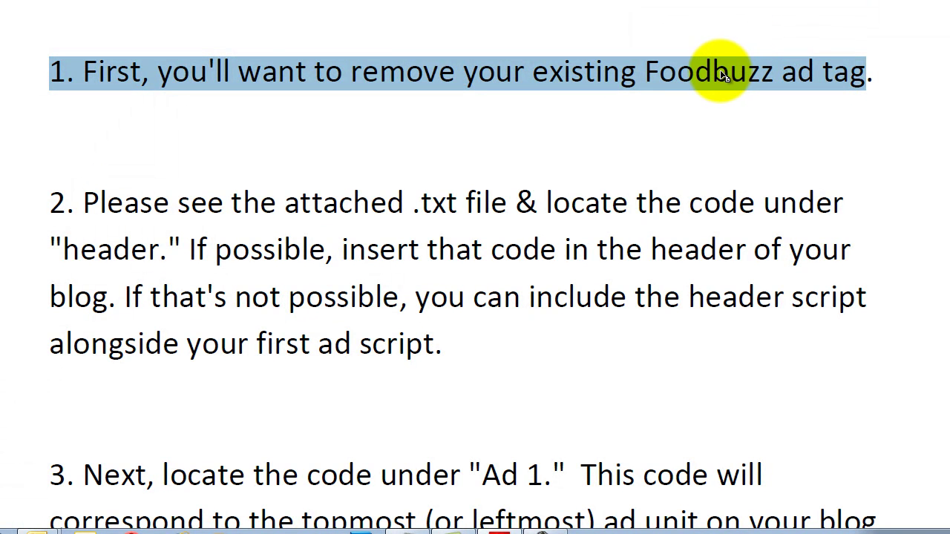
click(47, 202)
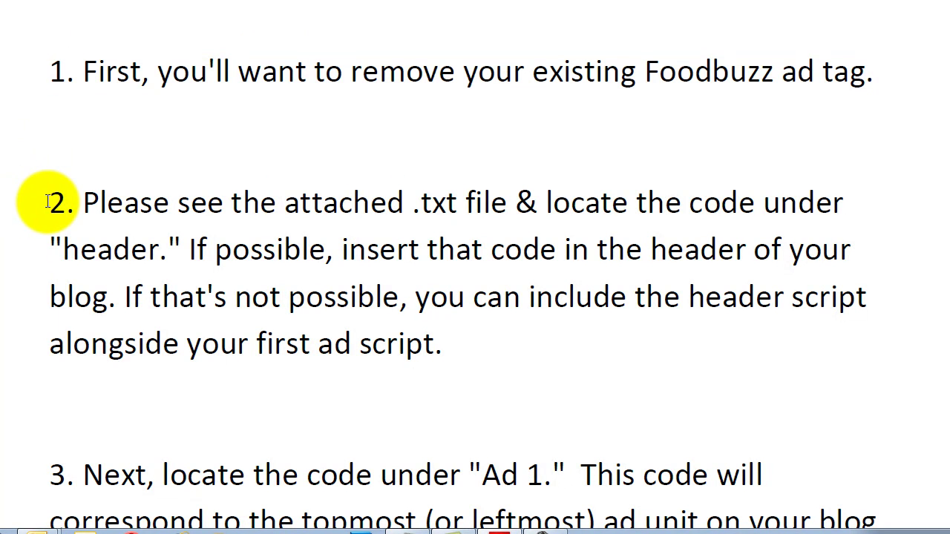
drag(47, 202, 439, 346)
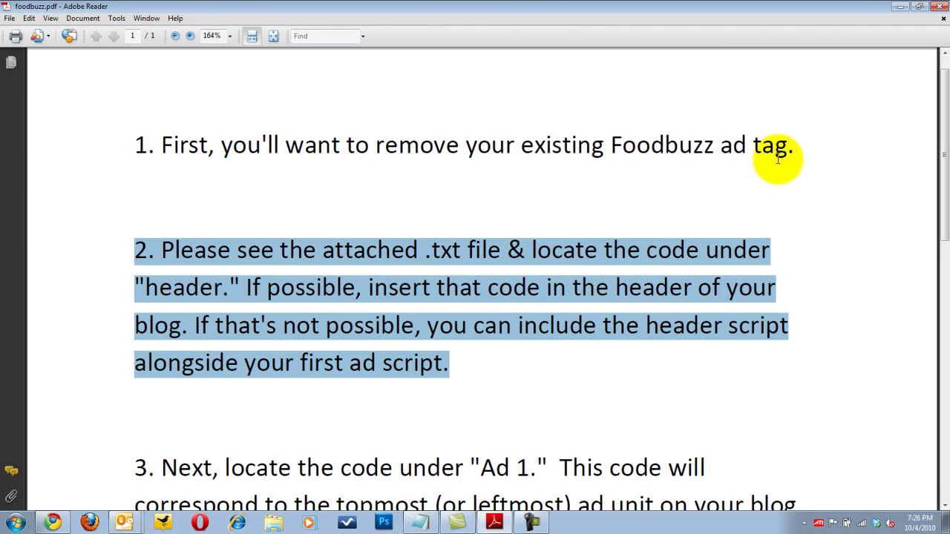
click(900, 11)
click(900, 11)
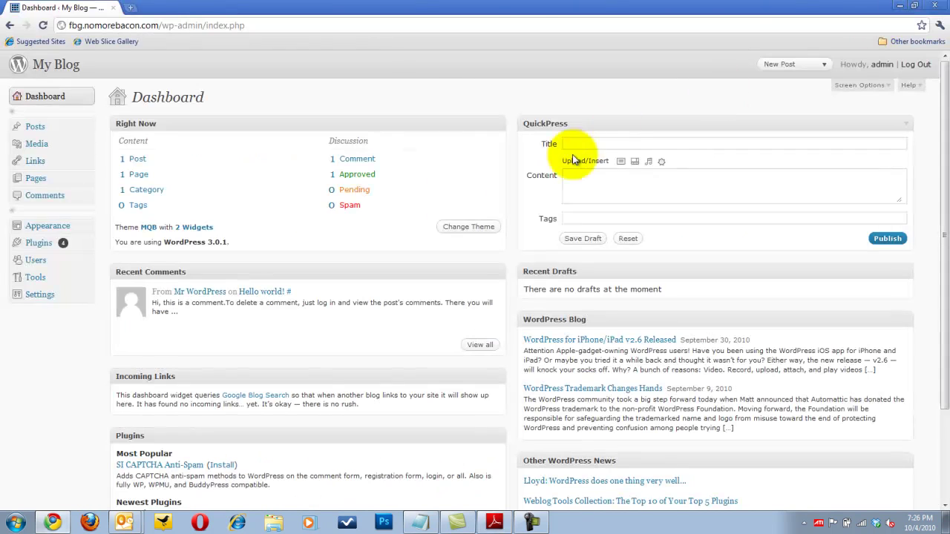
Step: Open the MQB theme's Header template (header.php) in the WordPress theme editor
click(88, 226)
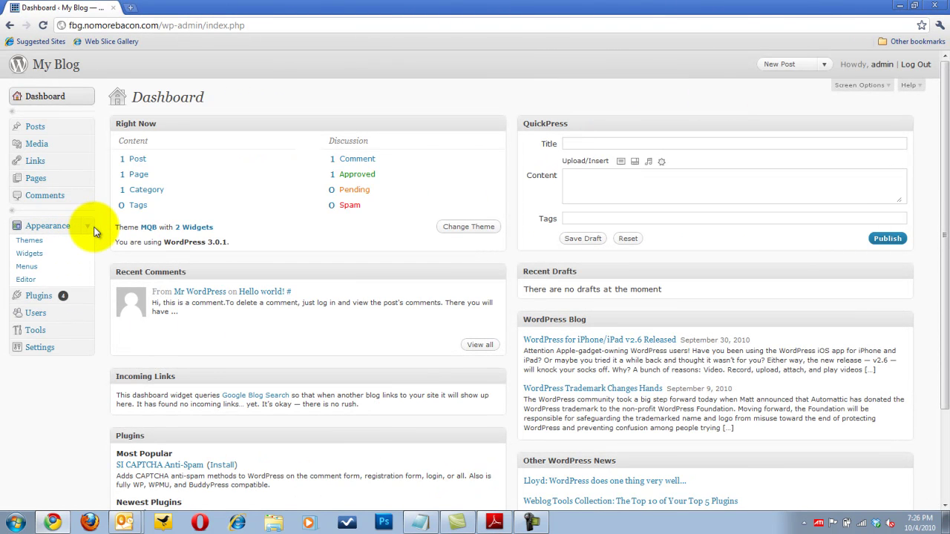
click(30, 280)
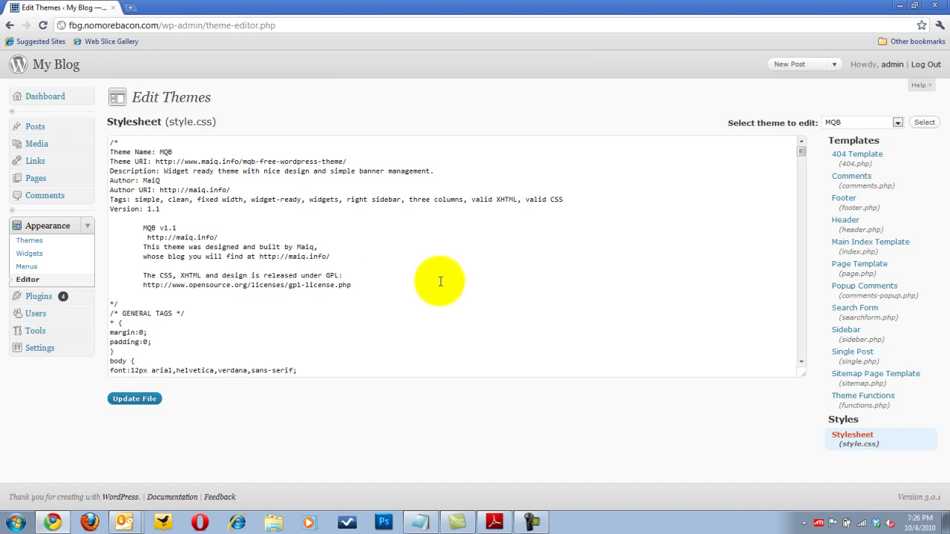
click(854, 225)
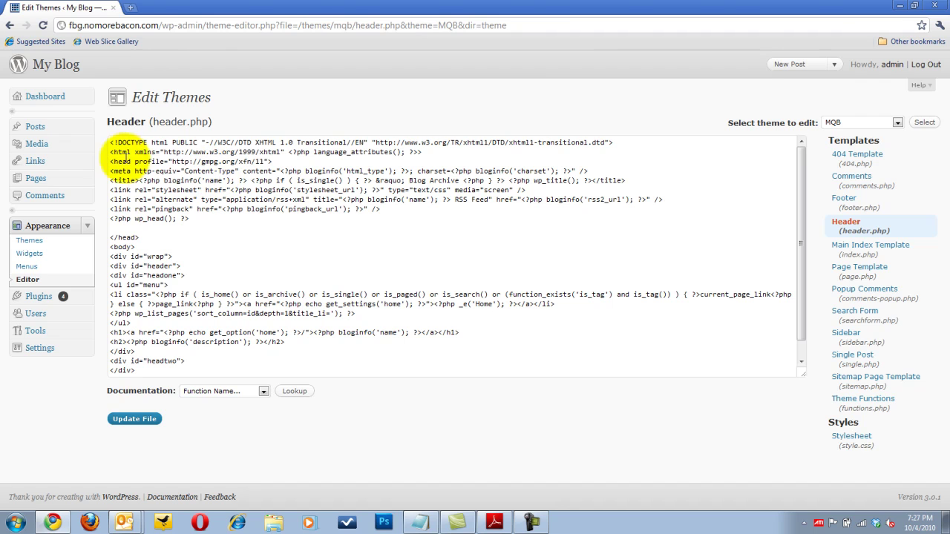
Step: Locate the opening and closing head tags in header.php and place the cursor on the blank line above </head>
drag(98, 135, 204, 135)
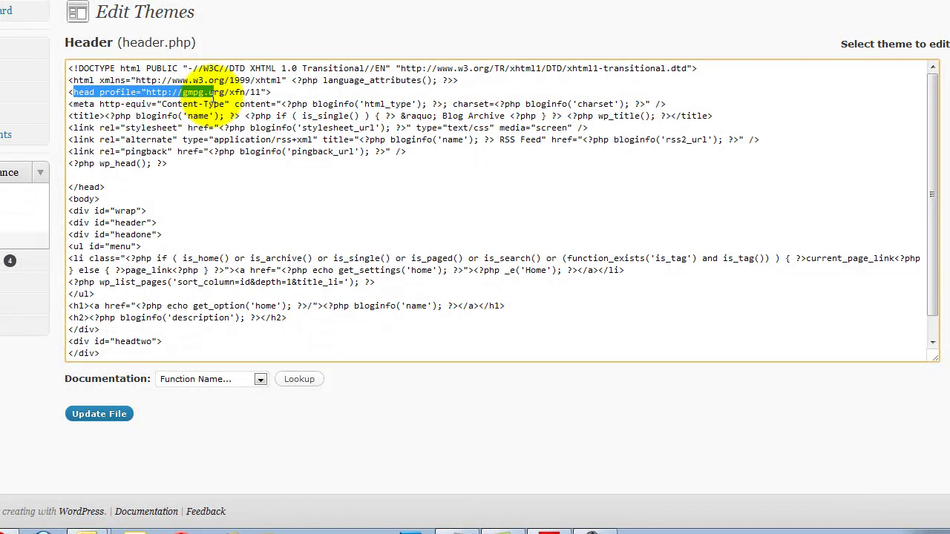
click(237, 96)
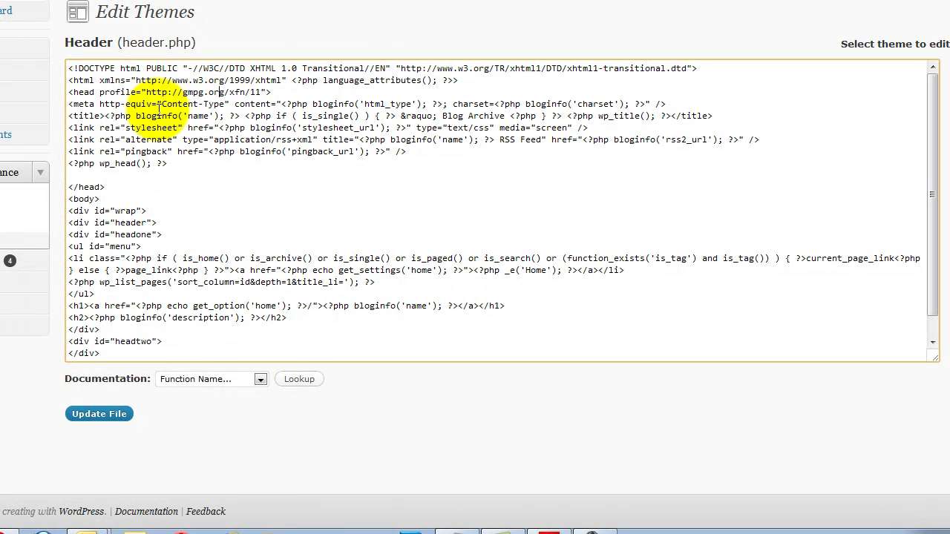
scroll(111, 119, down, 1)
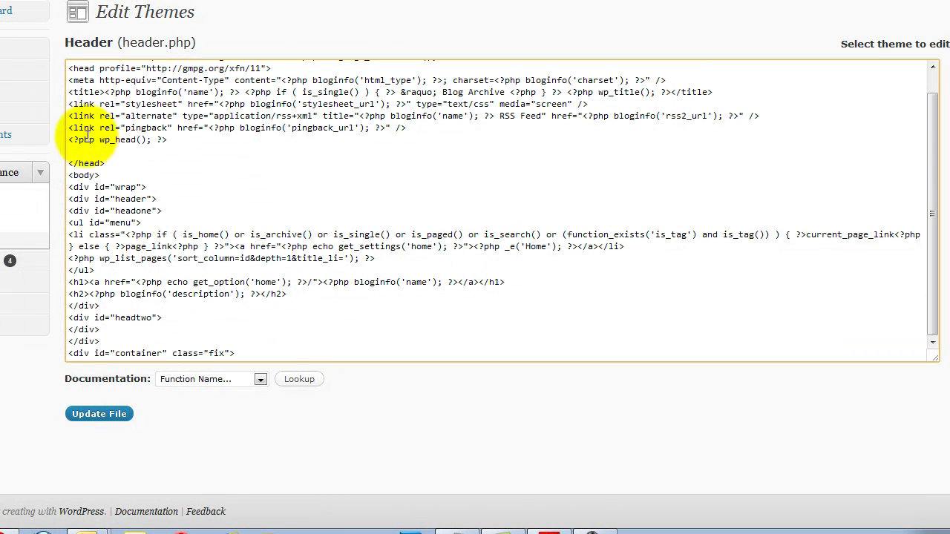
drag(105, 163, 68, 163)
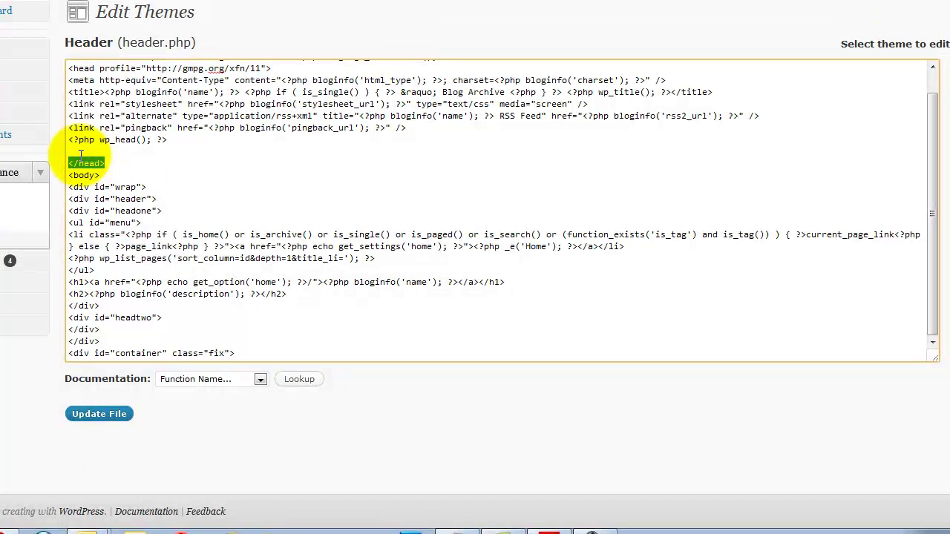
click(72, 152)
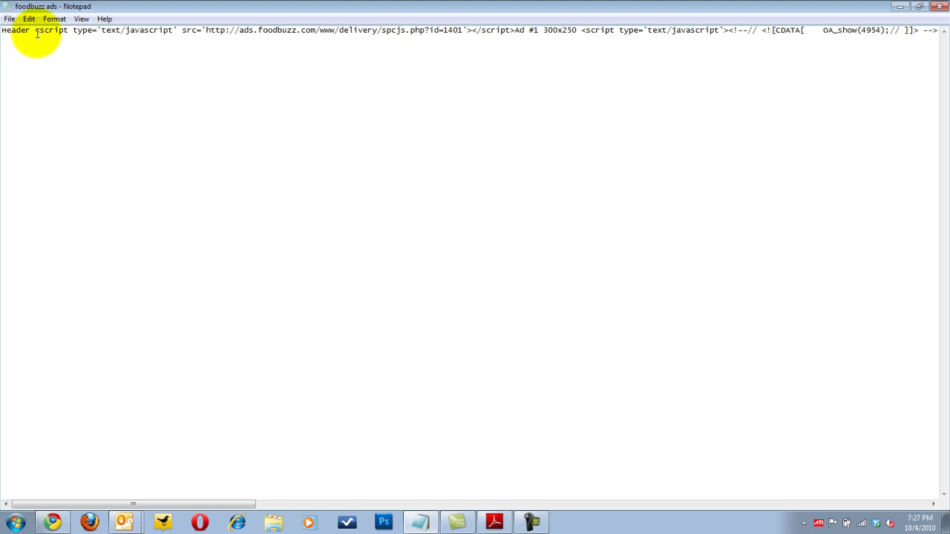
Step: Copy the script code that follows the Header label in the foodbuzz ads text file in Notepad
drag(2, 31, 374, 35)
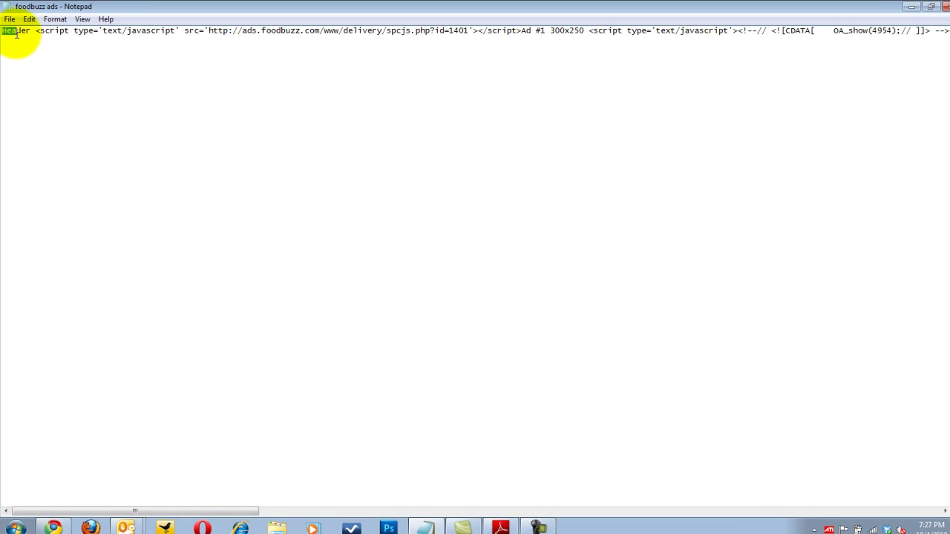
click(28, 32)
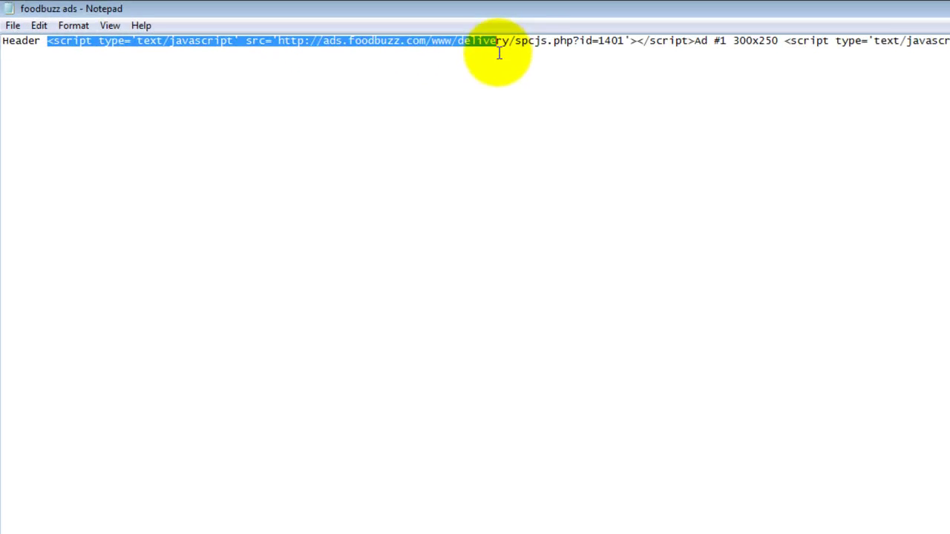
drag(499, 53, 693, 55)
drag(795, 62, 800, 62)
key(ctrl+c)
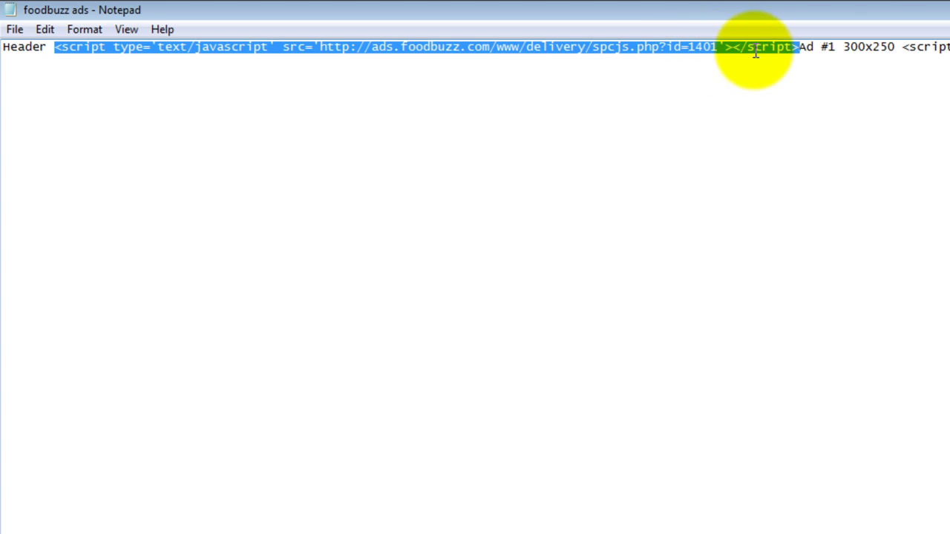
Step: Paste the header script directly above </head> in header.php without a blank line before it, and save the file
key(alt+Tab)
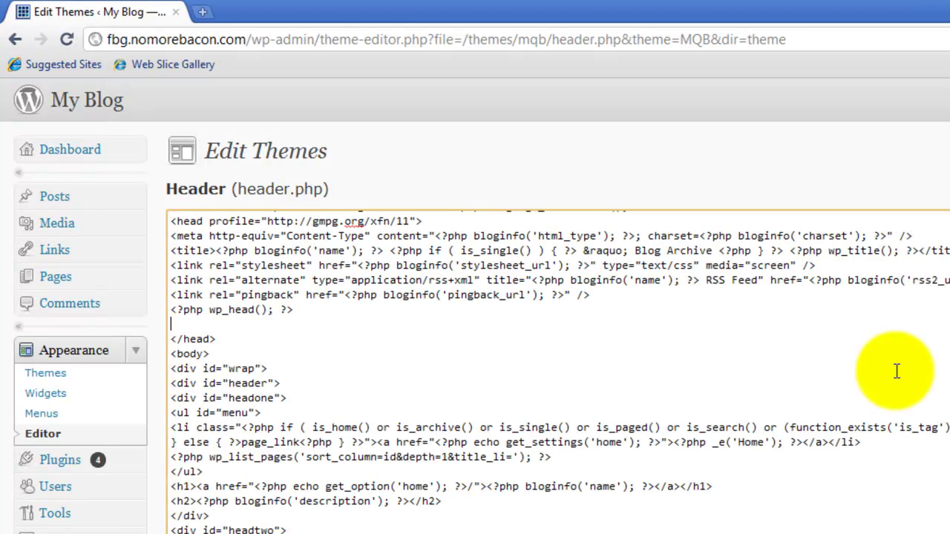
click(177, 326)
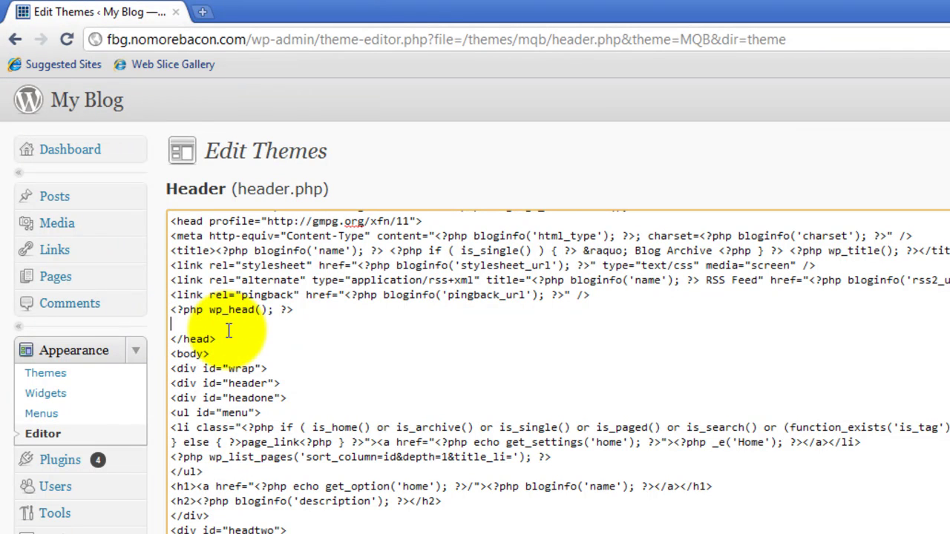
key(ctrl+v)
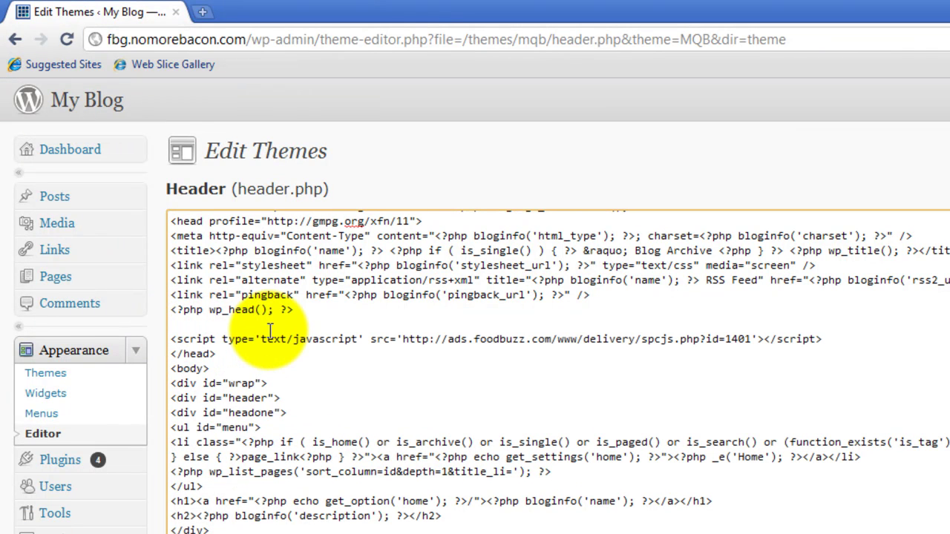
click(226, 252)
key(BackSpace)
click(128, 244)
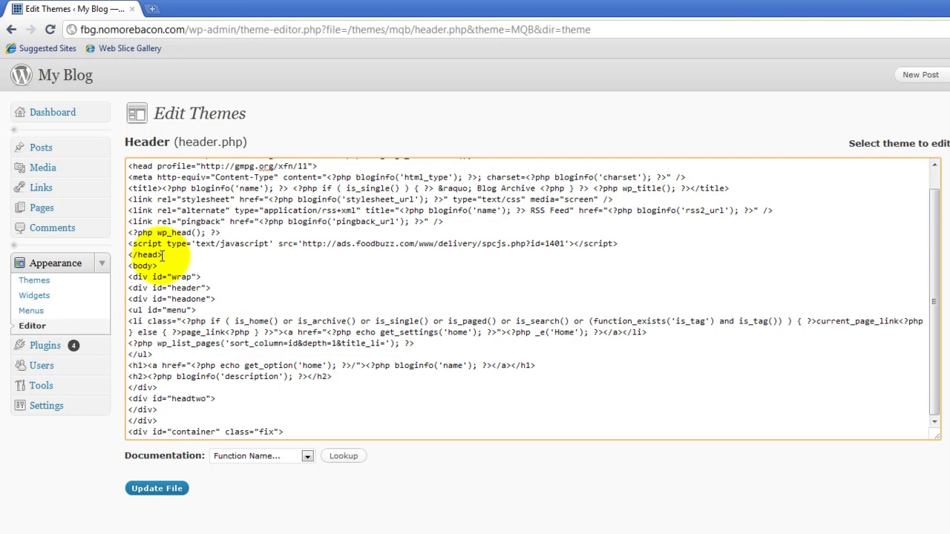
click(170, 493)
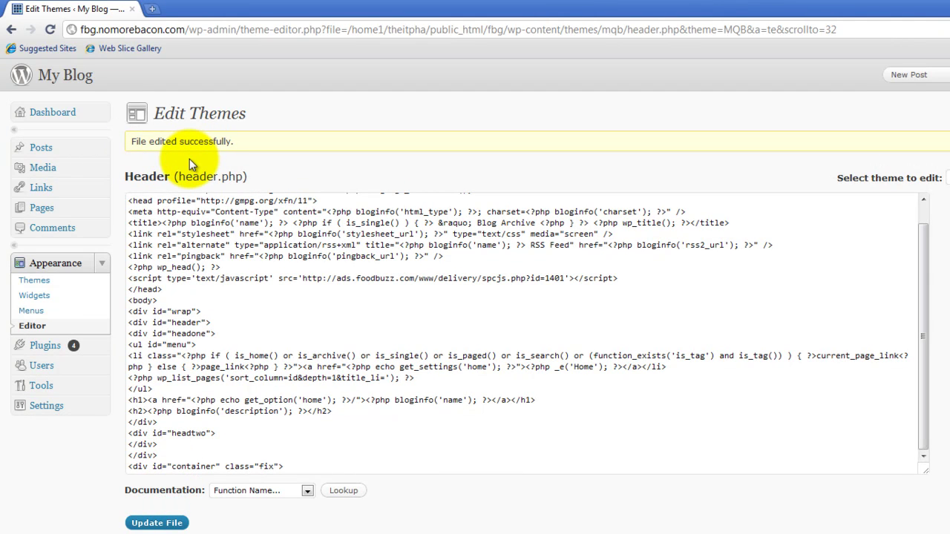
Step: Open the blog's front page in a separate browser tab and check how it displays
right_click(95, 79)
key(Escape)
middle_click(96, 81)
click(215, 9)
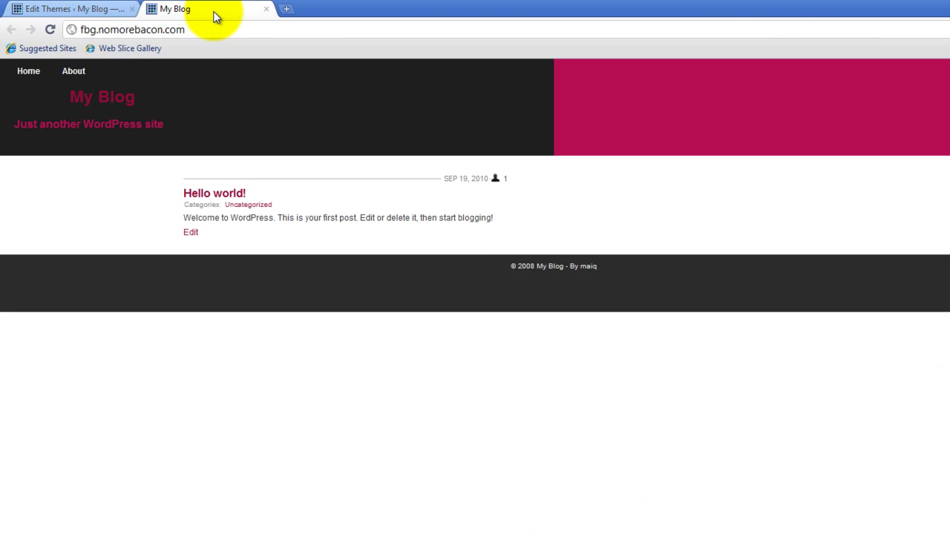
Step: Open the Text widget of sidebar_one on the Widgets page, ready for its content
click(125, 7)
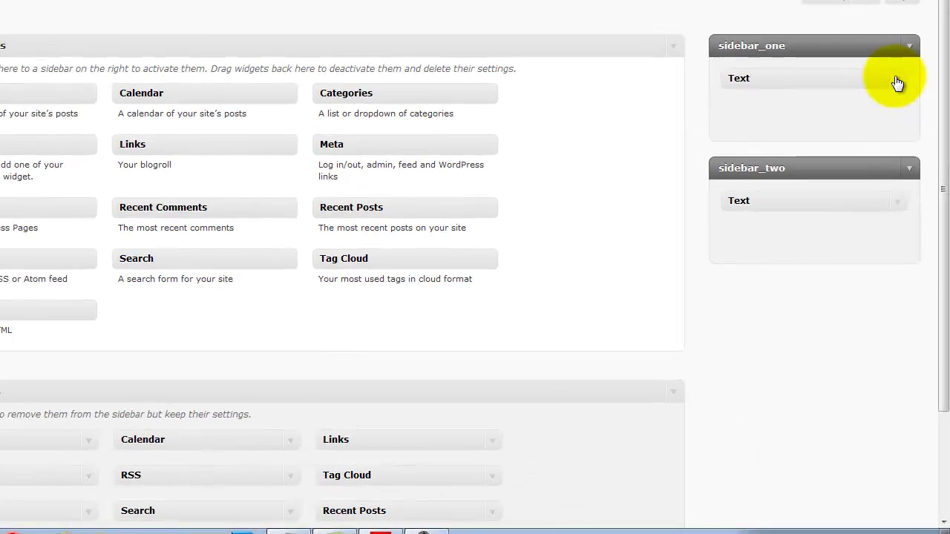
click(898, 80)
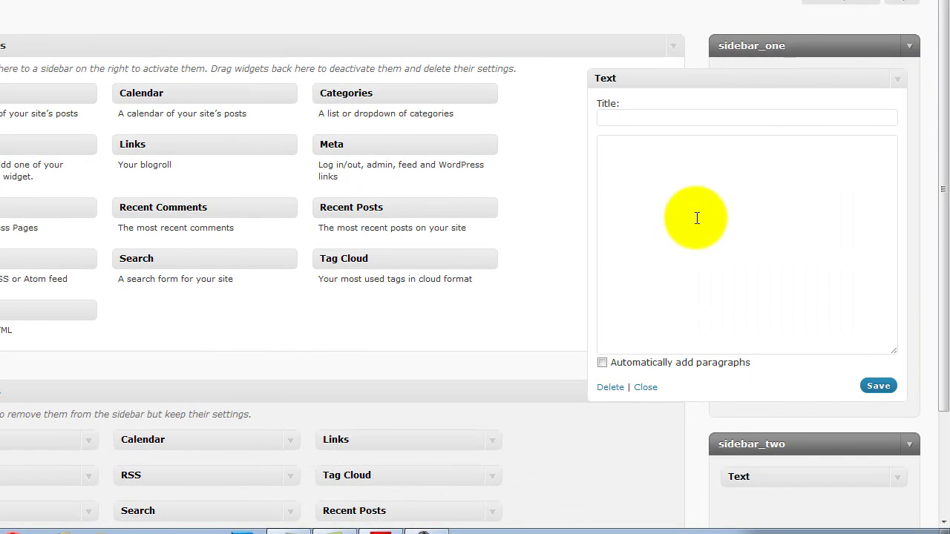
click(664, 152)
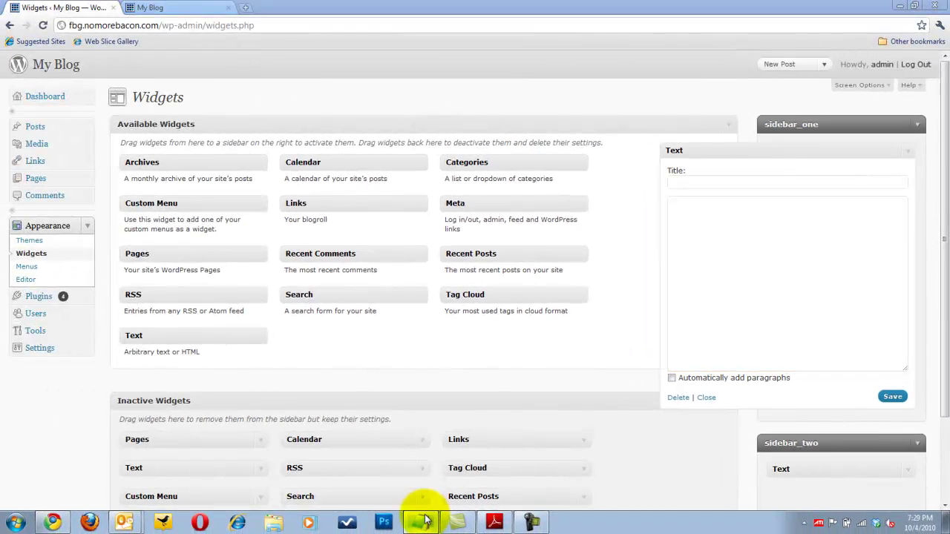
Step: Check the Ad #1 size in the foodbuzz ads text file and look at the blog's front page for its placement
click(289, 532)
click(571, 36)
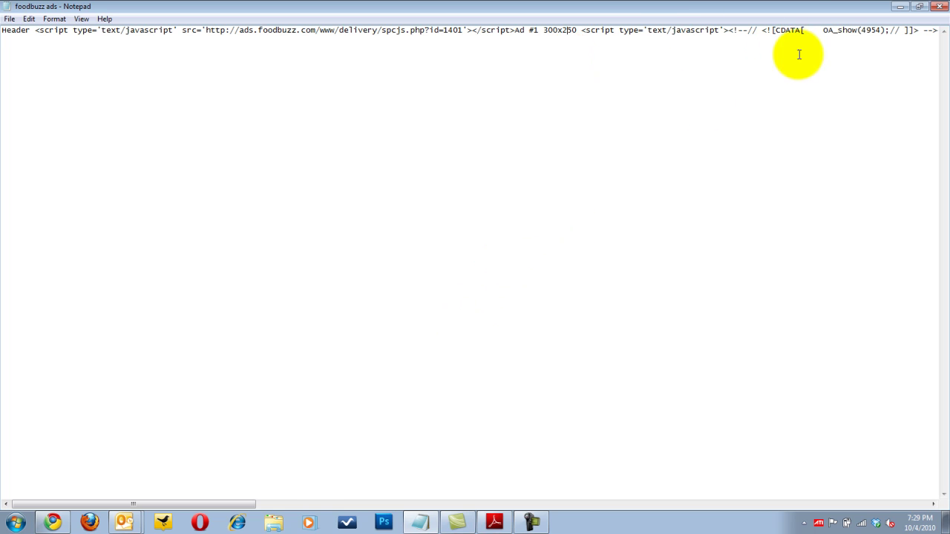
click(897, 8)
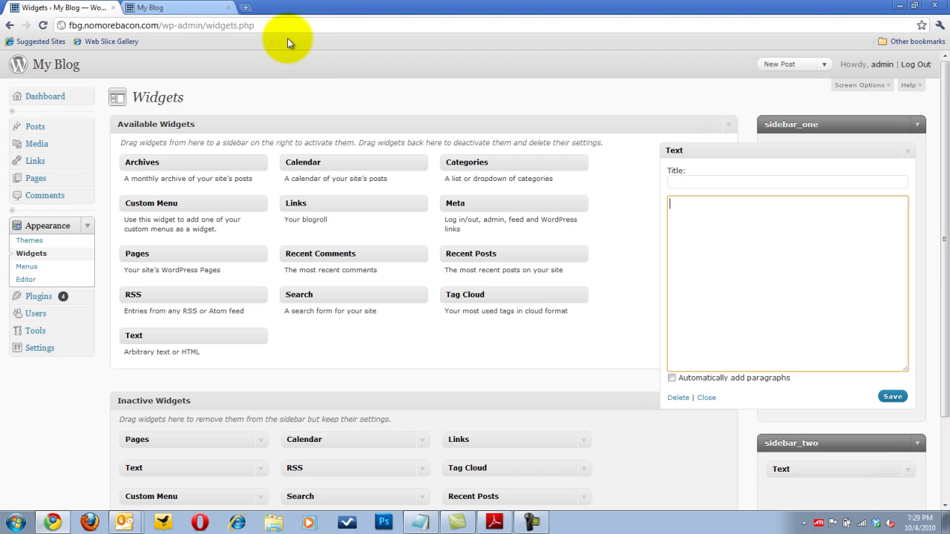
click(198, 7)
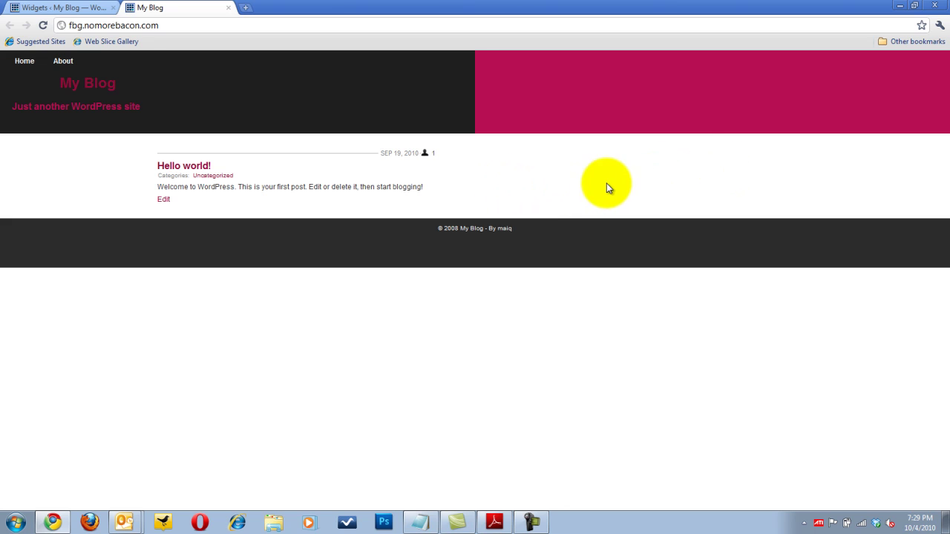
Step: Copy the full Ad #1 300x250 script, up to its closing noscript tag, from the foodbuzz ads text file
click(412, 522)
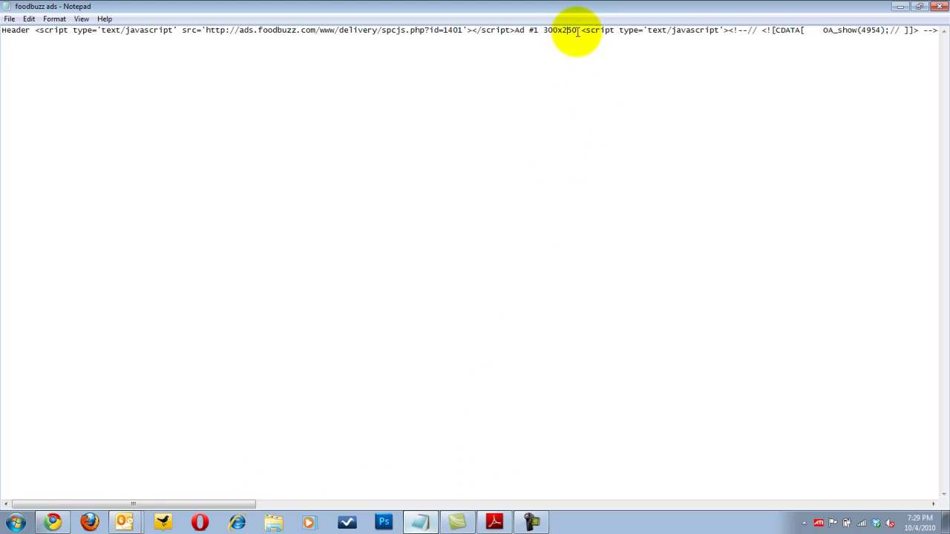
drag(581, 33, 336, 35)
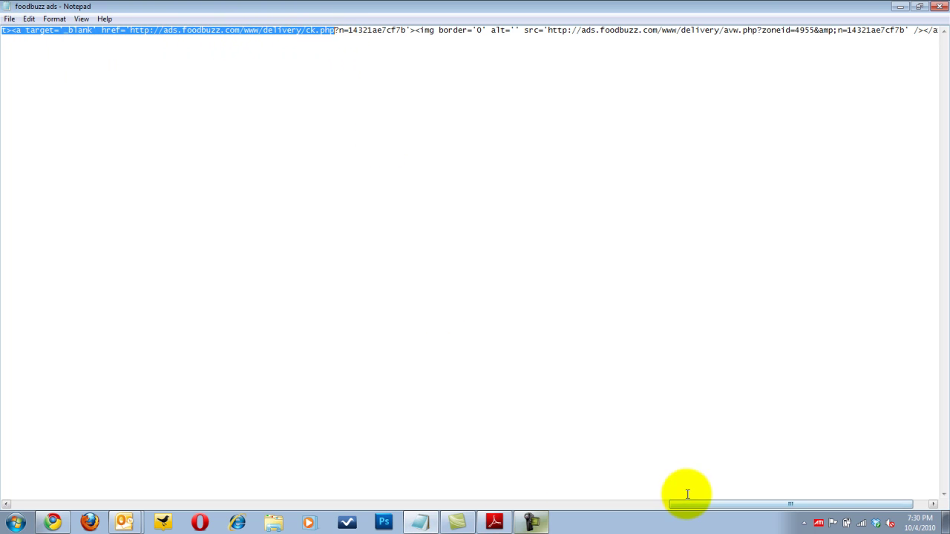
drag(687, 499, 552, 499)
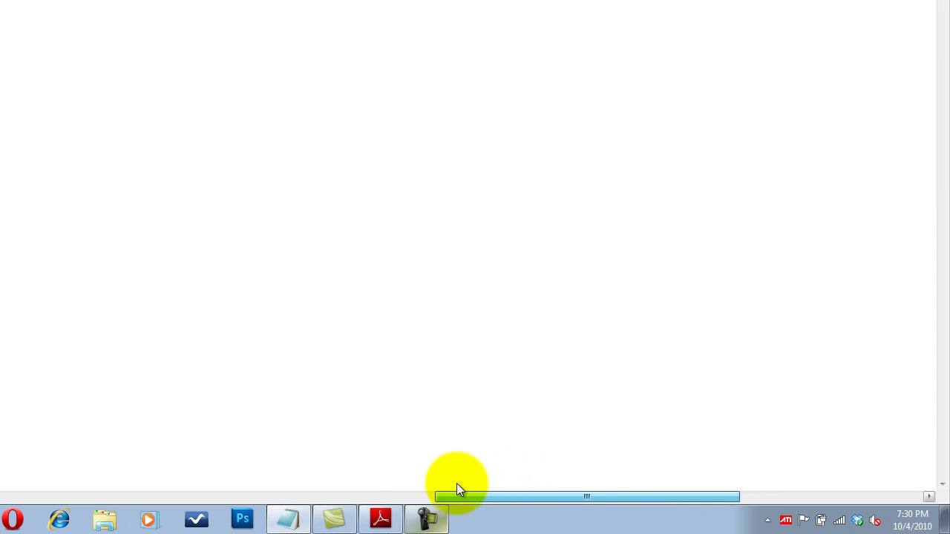
drag(456, 489, 435, 492)
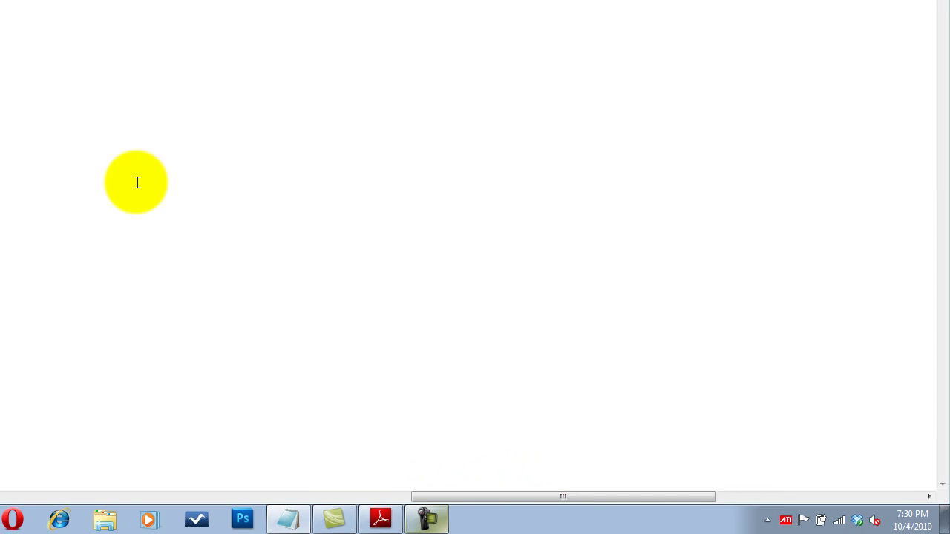
drag(464, 499, 421, 450)
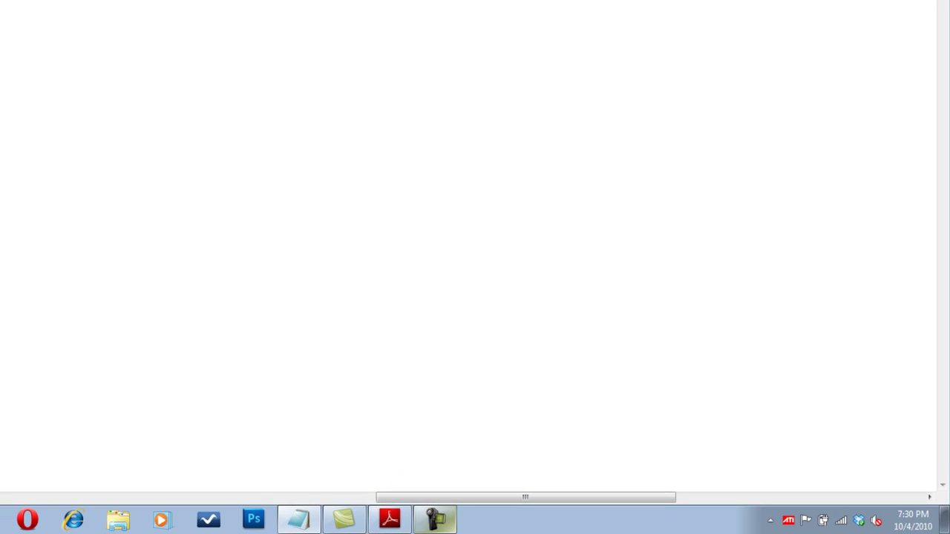
key(ctrl+a)
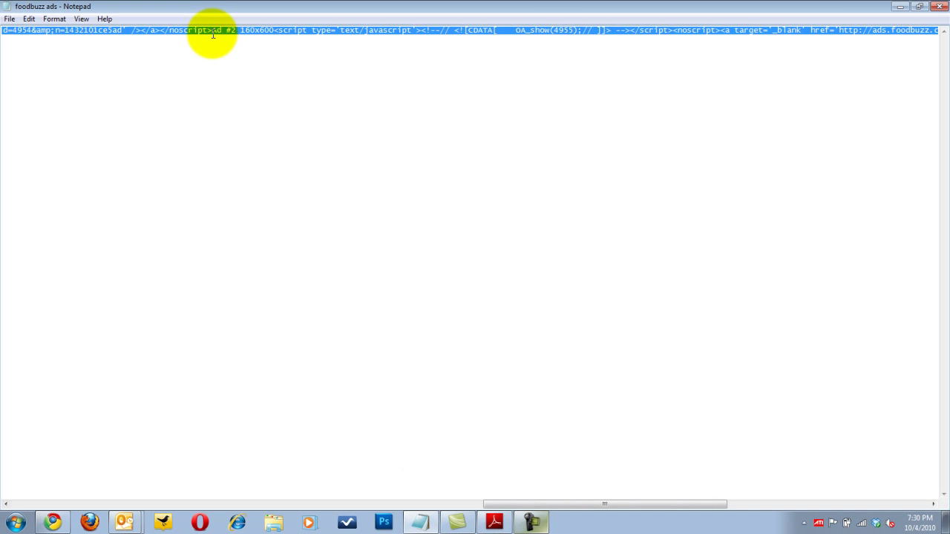
drag(213, 34, 584, 35)
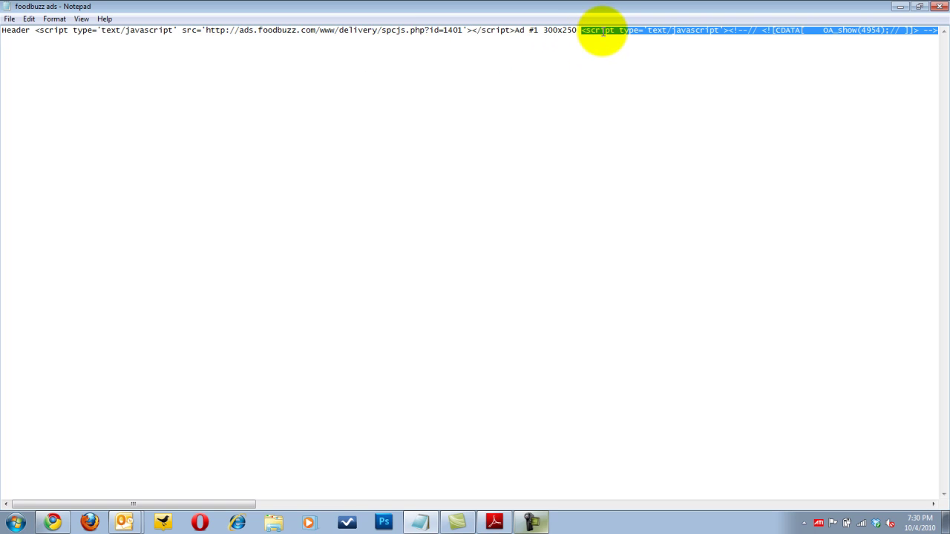
right_click(602, 36)
click(630, 72)
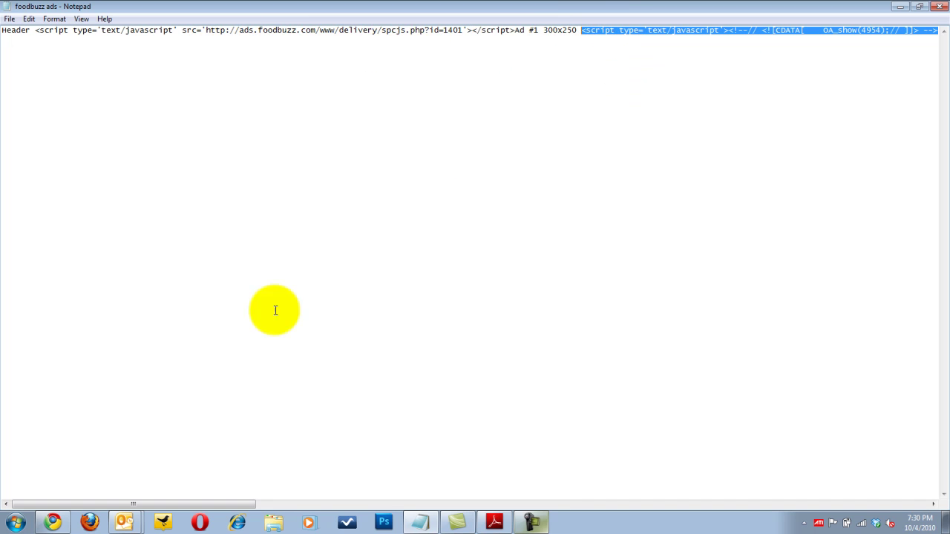
Step: Paste the Ad #1 code into the Text widget of sidebar_two on the Widgets page, without a blank line before it
click(53, 522)
click(104, 9)
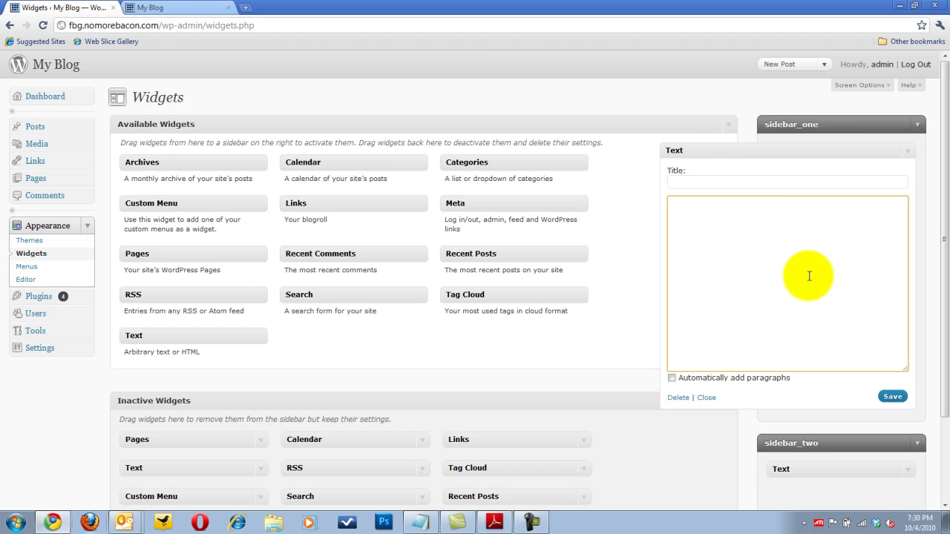
click(909, 156)
click(909, 248)
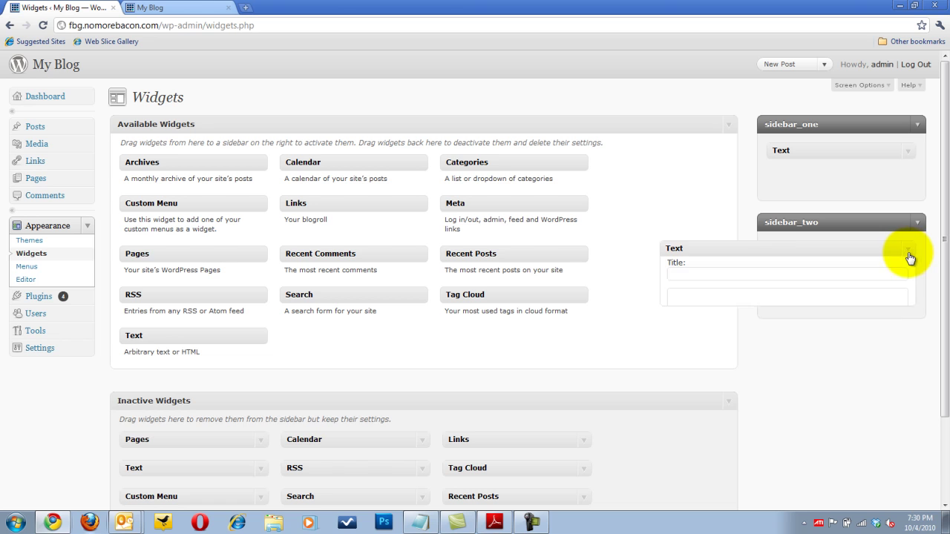
click(771, 329)
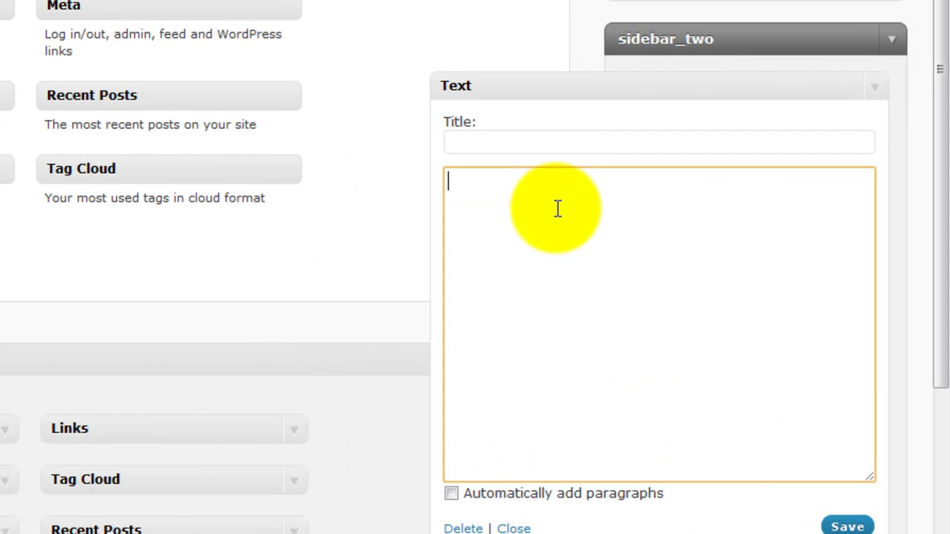
key(ctrl+v)
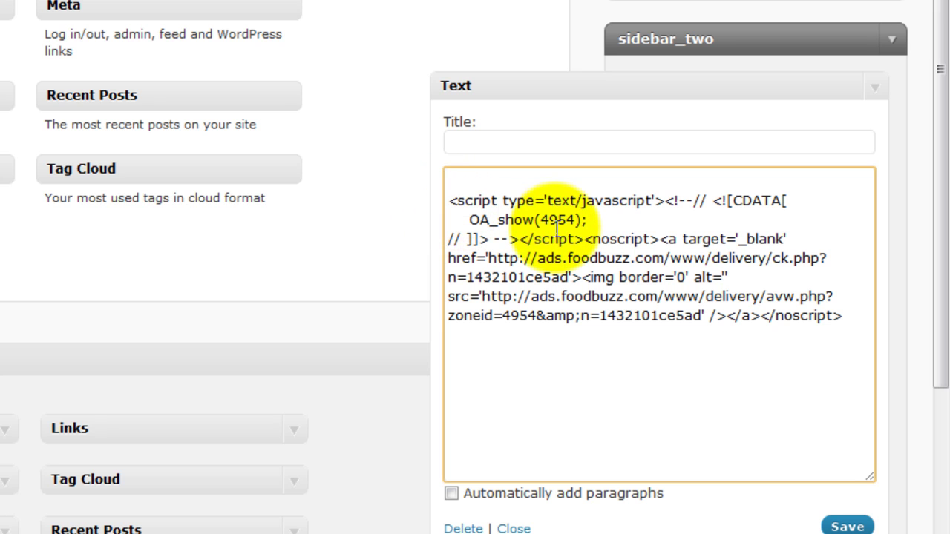
click(455, 200)
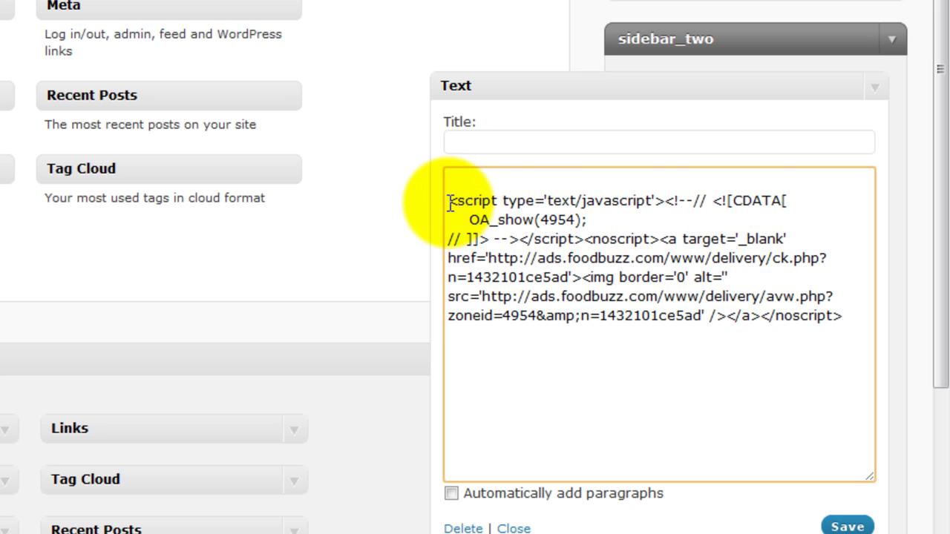
key(BackSpace)
Step: Title the sidebar_two Text widget "Sponsor" and save it
click(519, 139)
text(Sponsor)
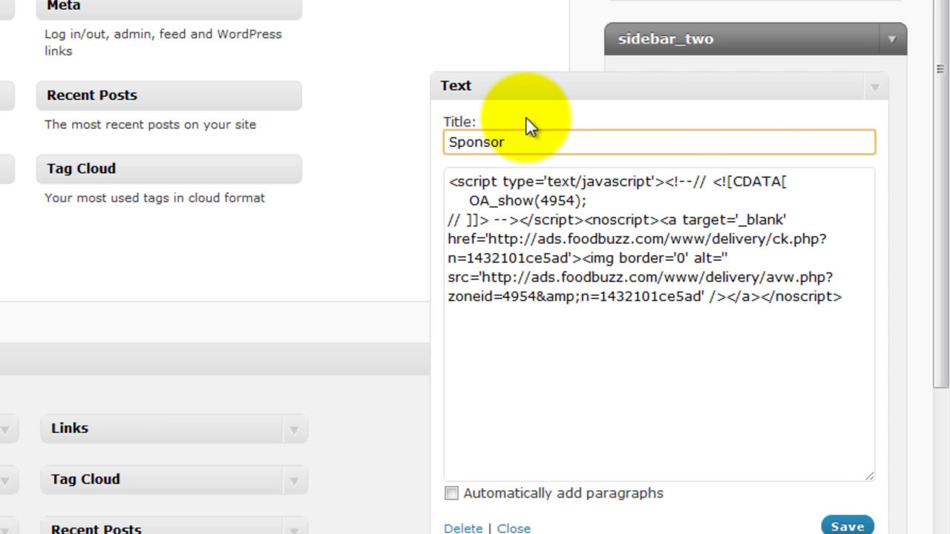
scroll(742, 349, down, 3)
click(846, 422)
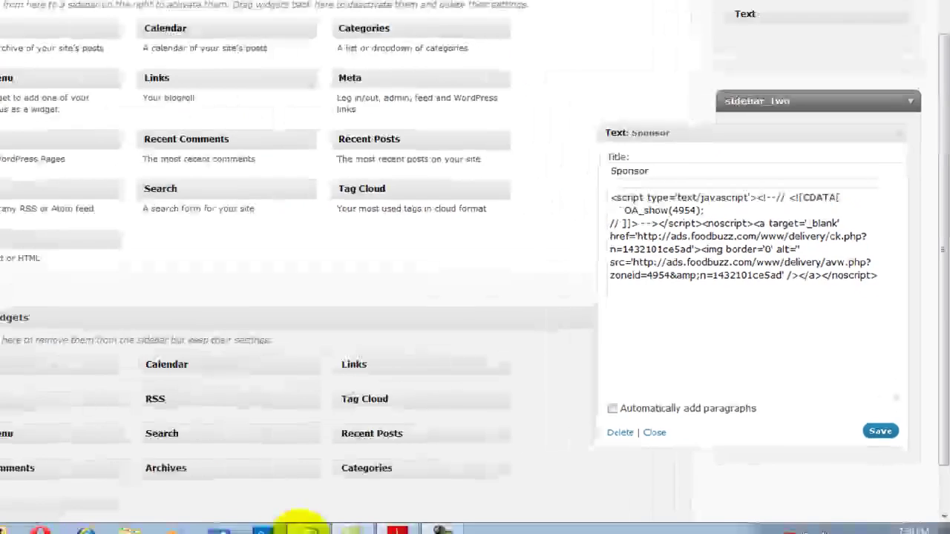
Step: Copy the full Ad #2 160x600 script, without its label, from the foodbuzz ads text file
click(420, 522)
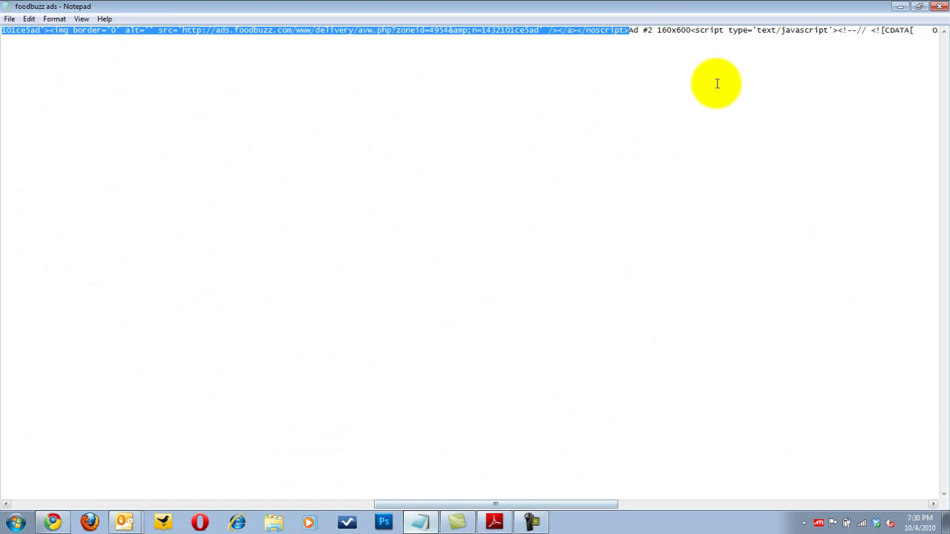
click(690, 35)
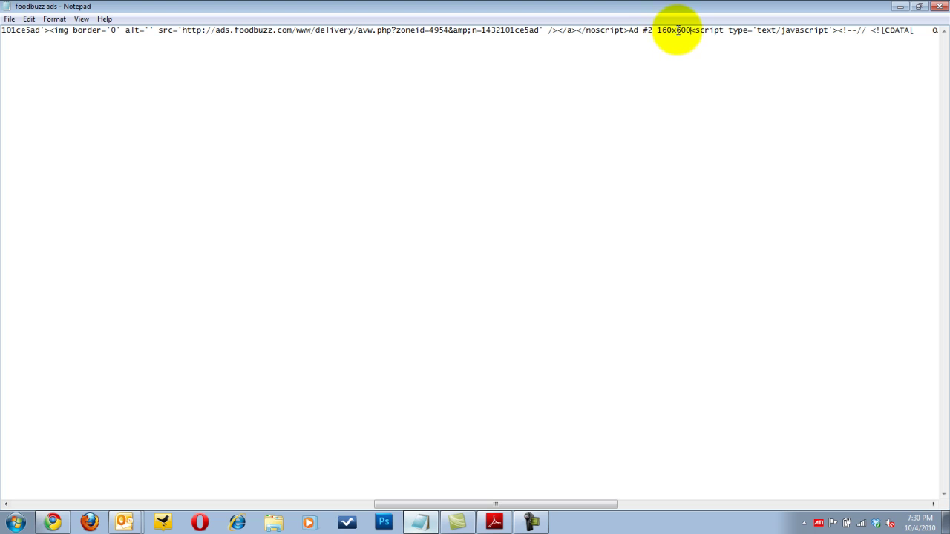
drag(692, 31, 934, 35)
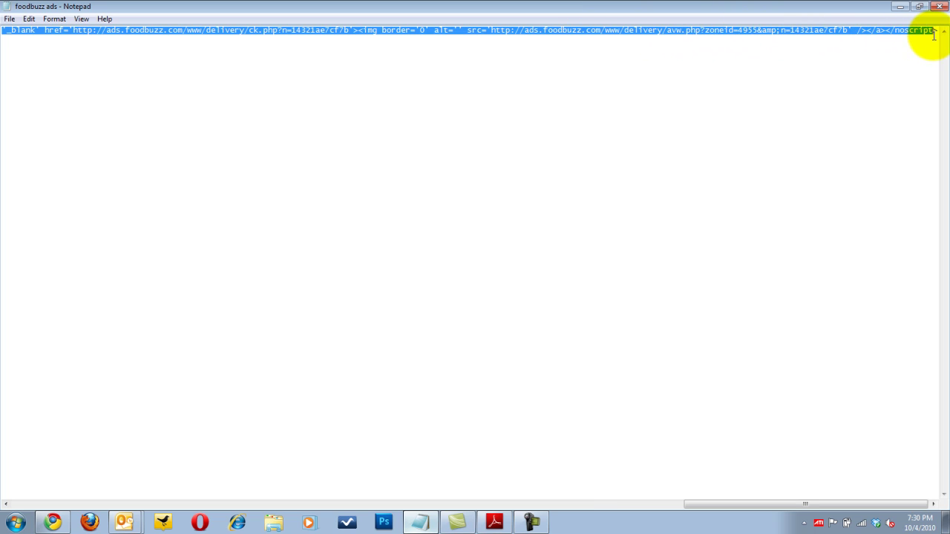
Step: Return to the Widgets page and paste the Ad #2 code into the Text widget of sidebar_one
click(900, 6)
click(908, 92)
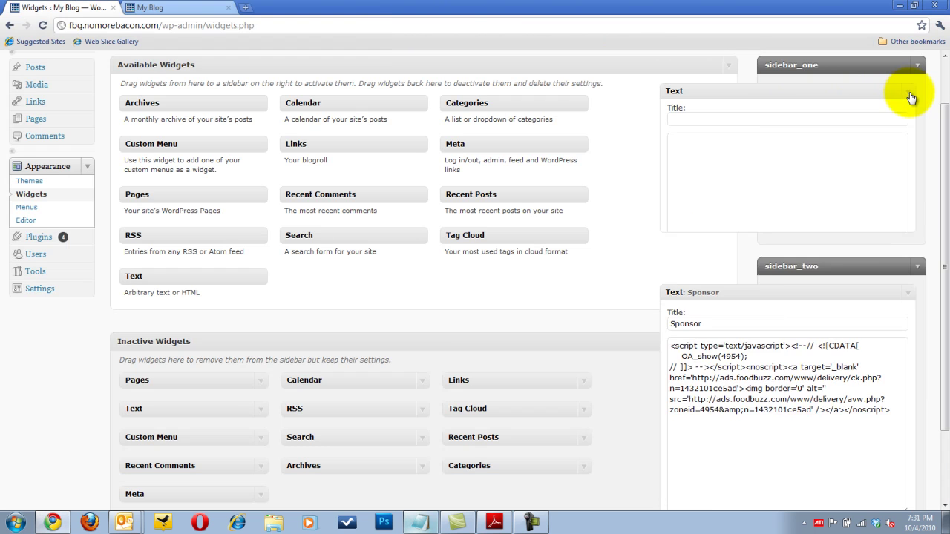
click(817, 147)
key(ctrl+v)
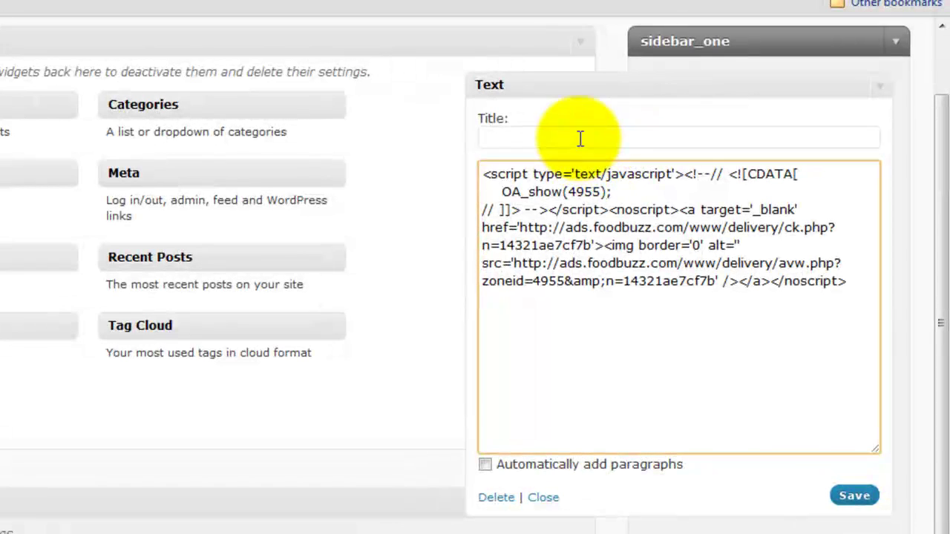
Step: Title the sidebar_one Text widget "Sponsor" and save it
click(706, 125)
text(S)
text(opn)
key(BackSpace)
key(BackSpace)
key(BackSpace)
text(ponsor)
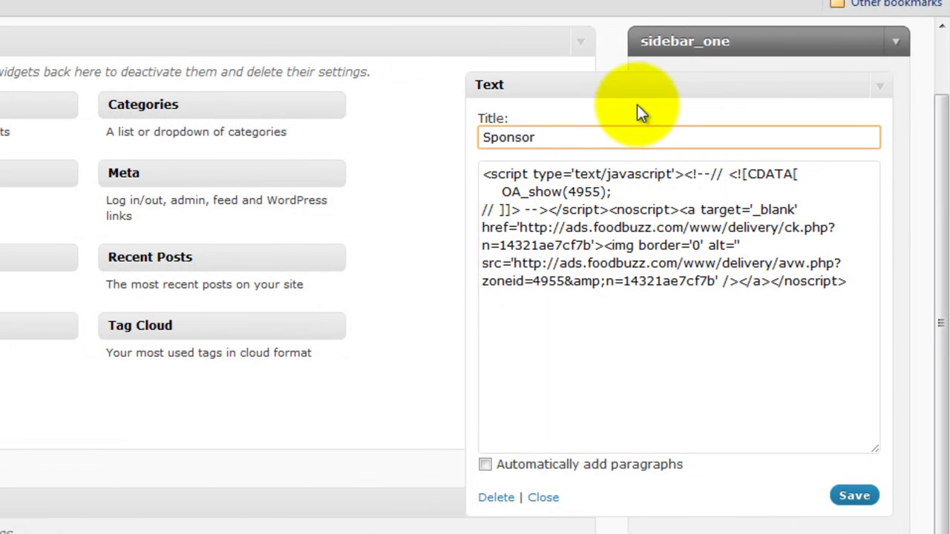
click(854, 496)
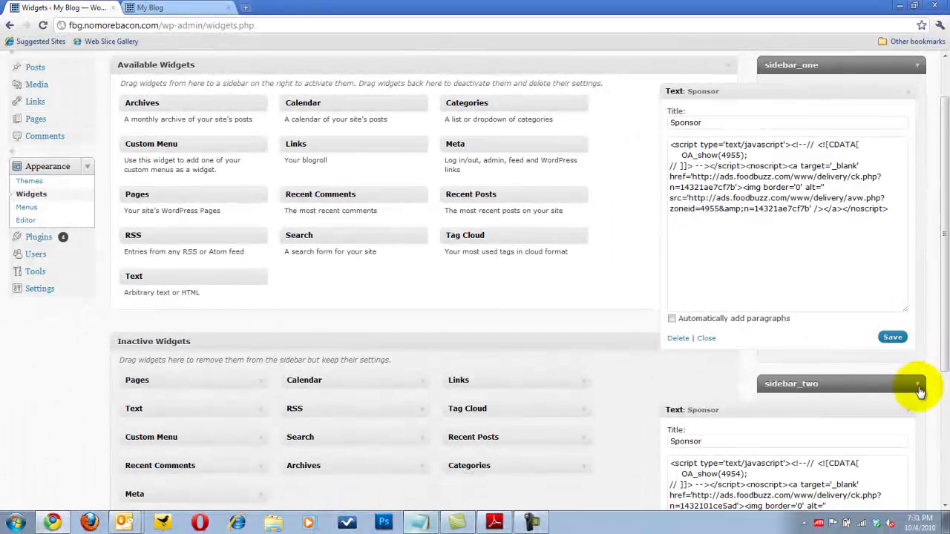
Step: Collapse sidebar_one and sidebar_two on the Widgets page and check the ads on the blog's front page
click(911, 435)
click(917, 65)
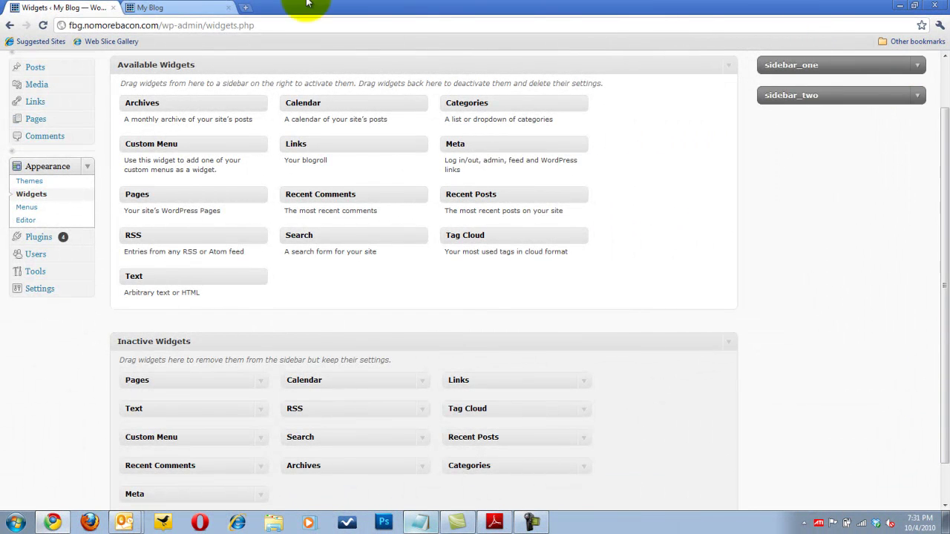
click(170, 8)
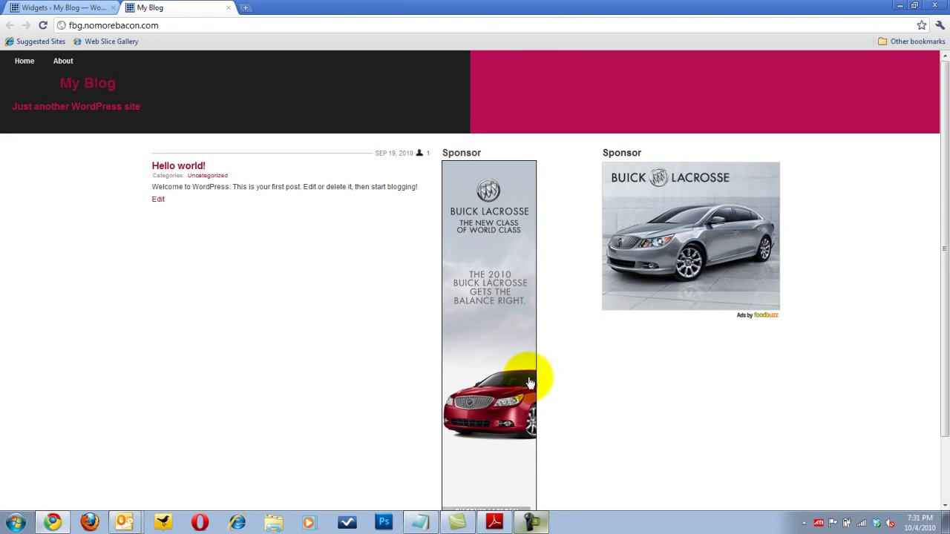
Step: Return to the Widgets page and review the ad code in the Sponsor widget of sidebar_two
click(83, 7)
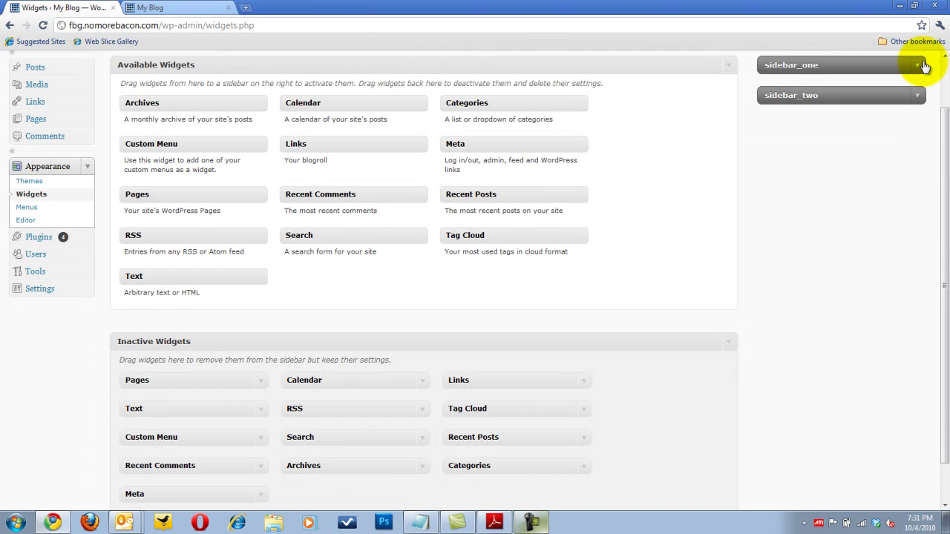
scroll(850, 152, up, 2)
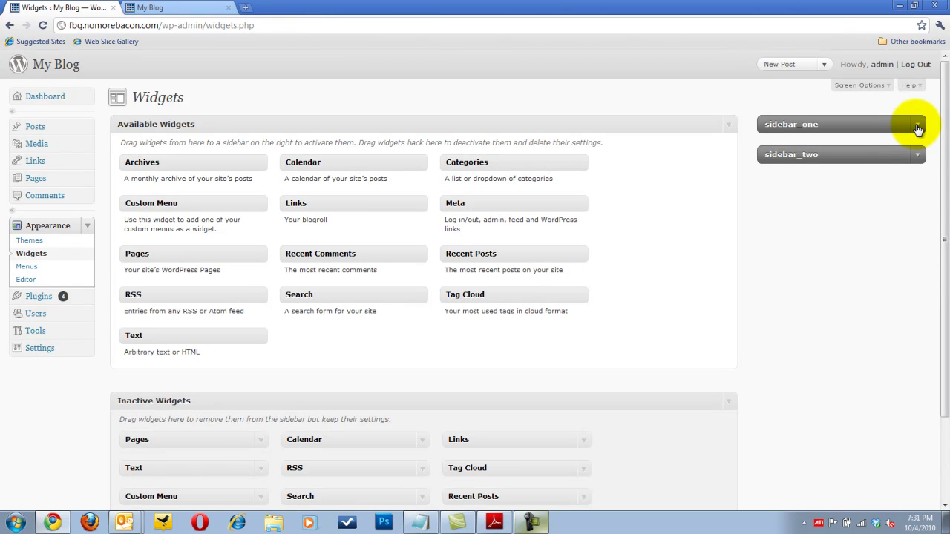
click(917, 154)
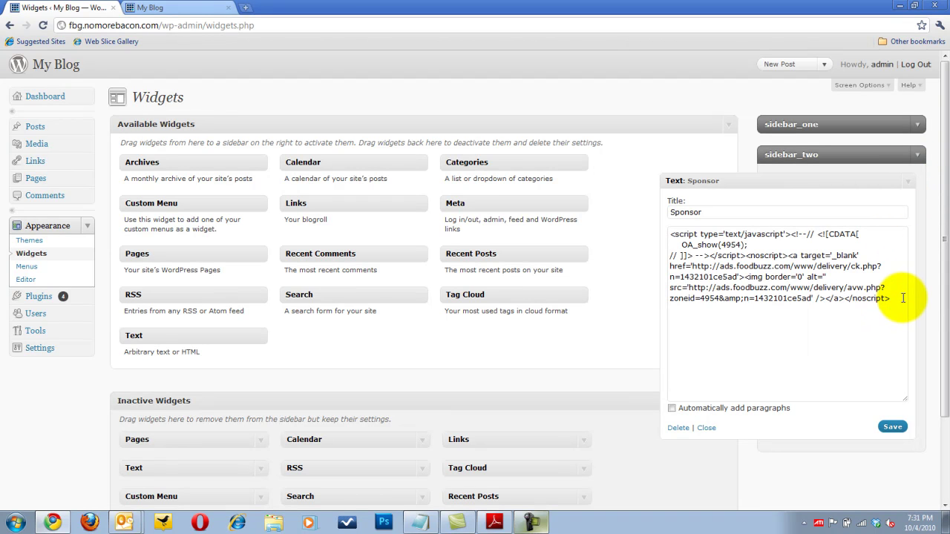
drag(902, 297, 618, 202)
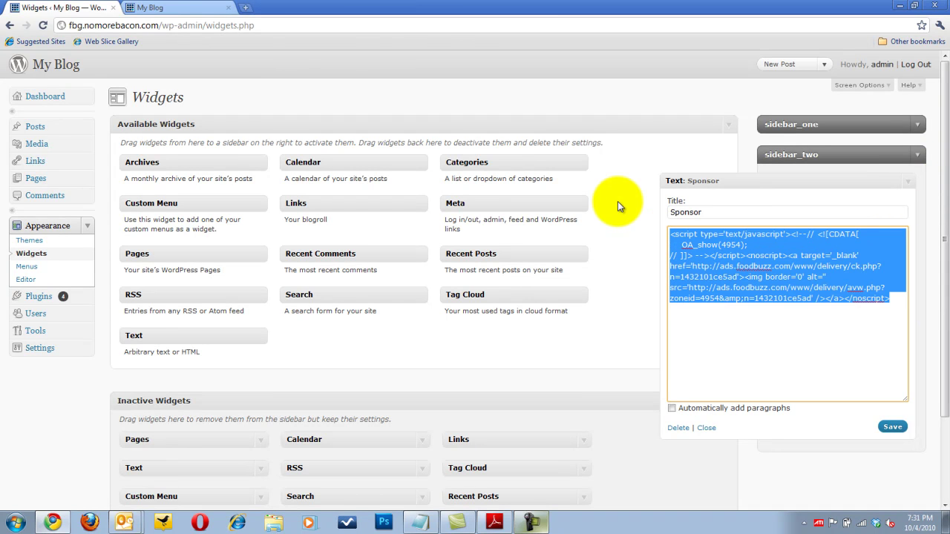
Step: Activate the Unnamed Lite 1.0 theme from the blog's available themes
click(30, 241)
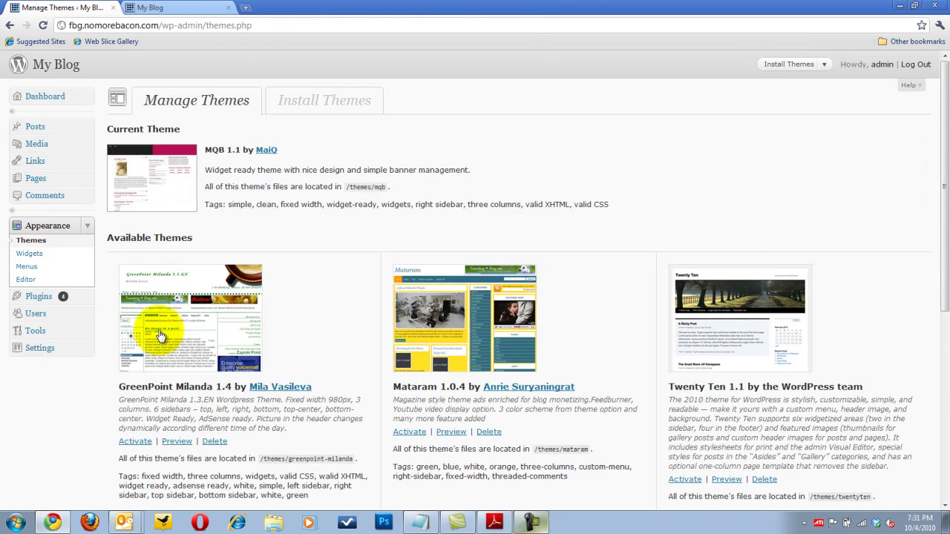
scroll(186, 371, down, 4)
click(135, 490)
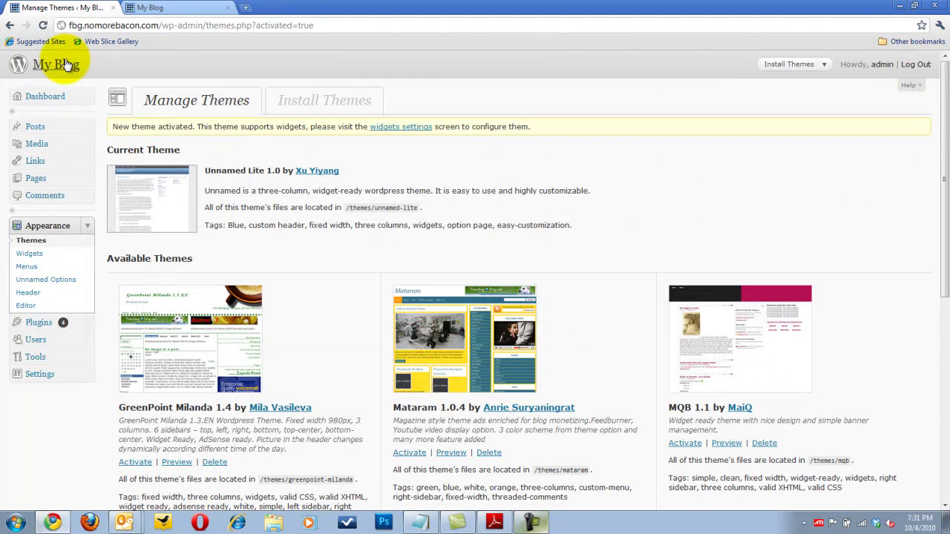
Step: Open the blog's front page in another new browser tab and check the sponsor areas under the new theme
right_click(66, 66)
click(112, 70)
click(264, 8)
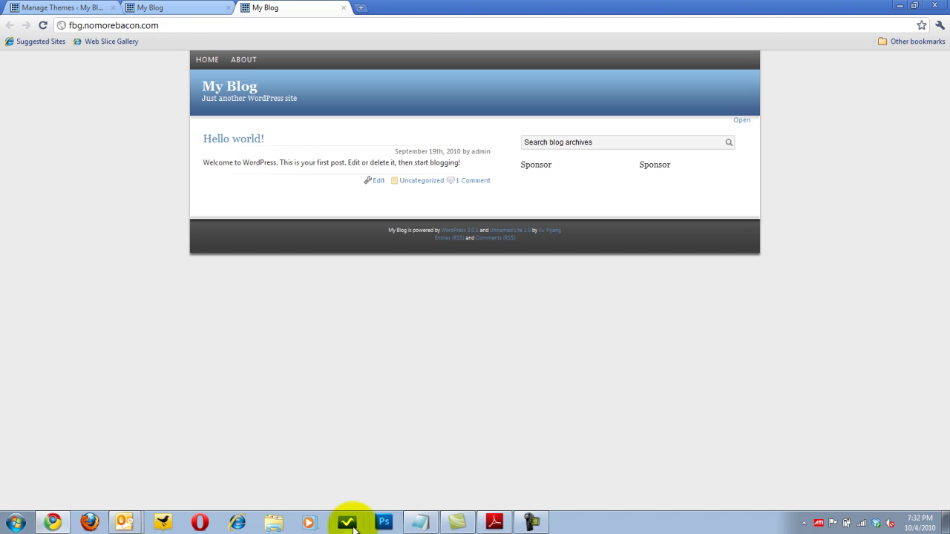
Step: Copy the header script from the foodbuzz ads text file and return to the blog's Manage Themes page
click(420, 523)
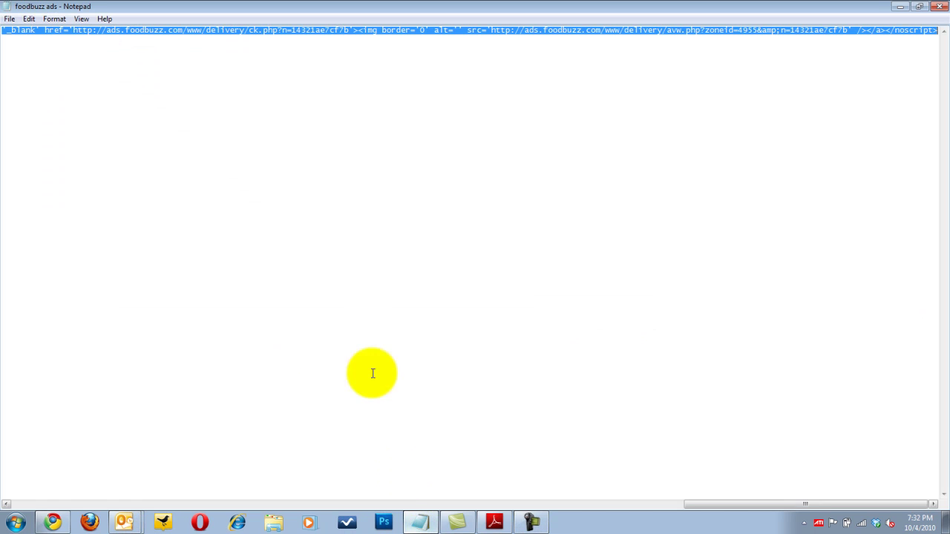
drag(693, 505, 32, 448)
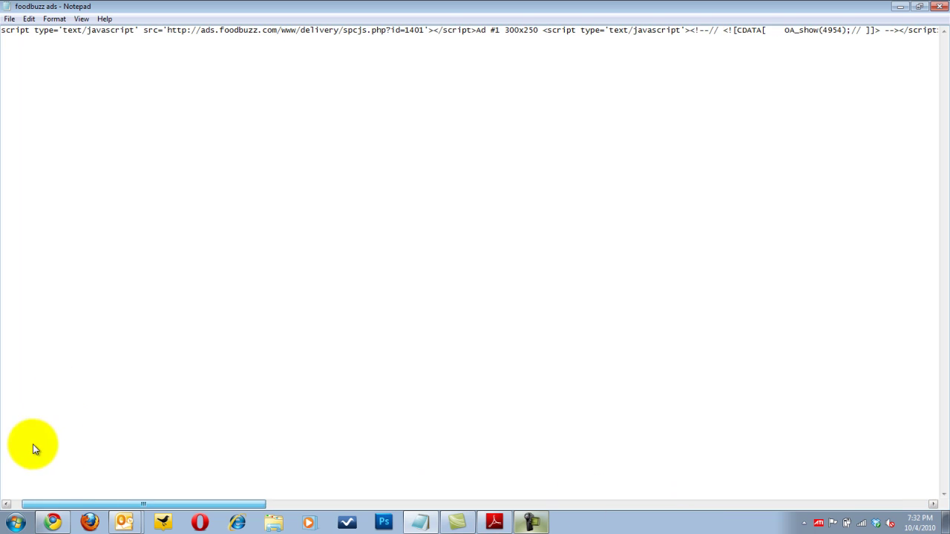
click(6, 504)
drag(3, 31, 509, 37)
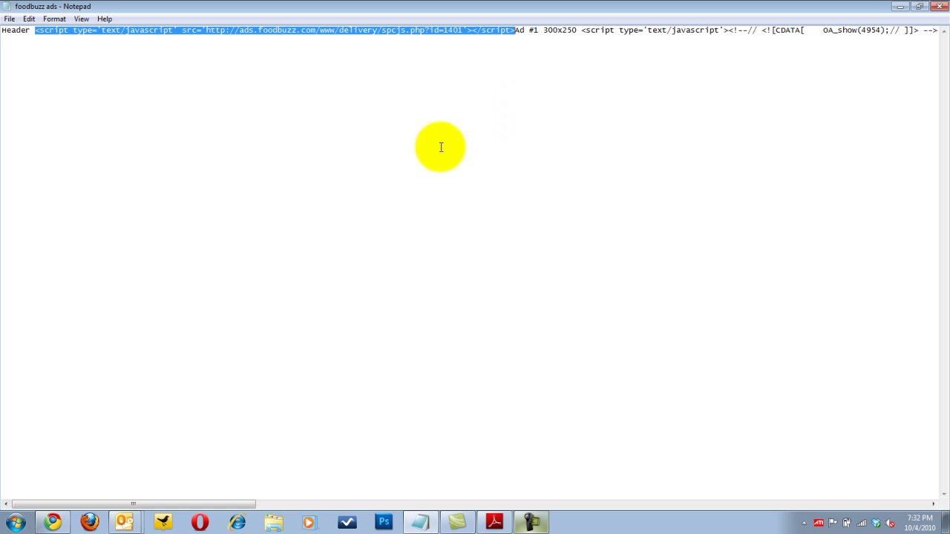
click(50, 523)
click(89, 8)
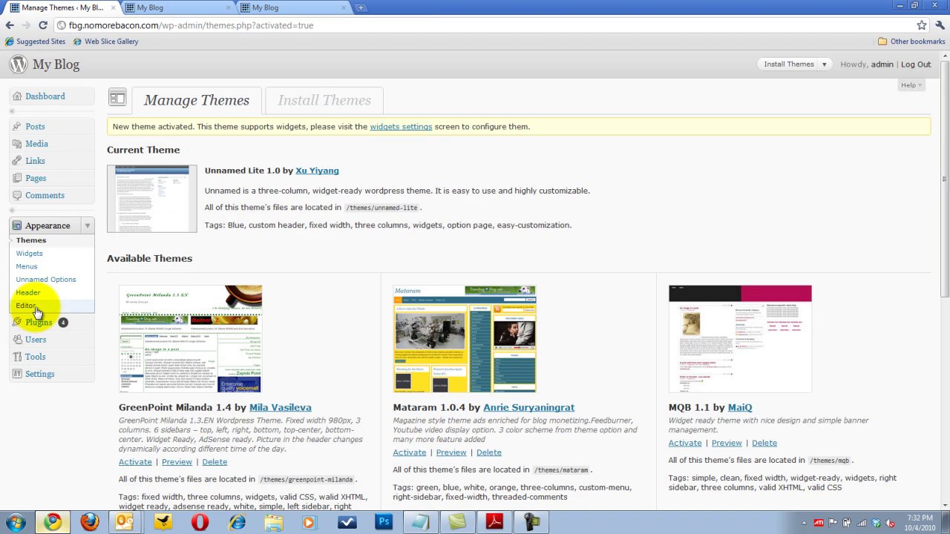
Step: Insert the copied foodbuzz script just above </head> in the Unnamed Lite theme's header.php, update the file, and check the ads on the blog's front page
click(28, 306)
click(833, 220)
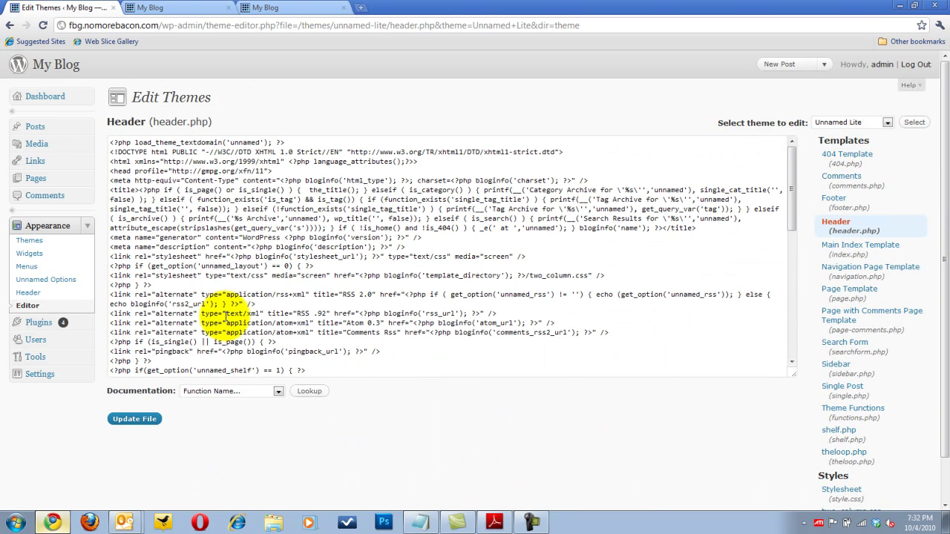
scroll(224, 315, down, 3)
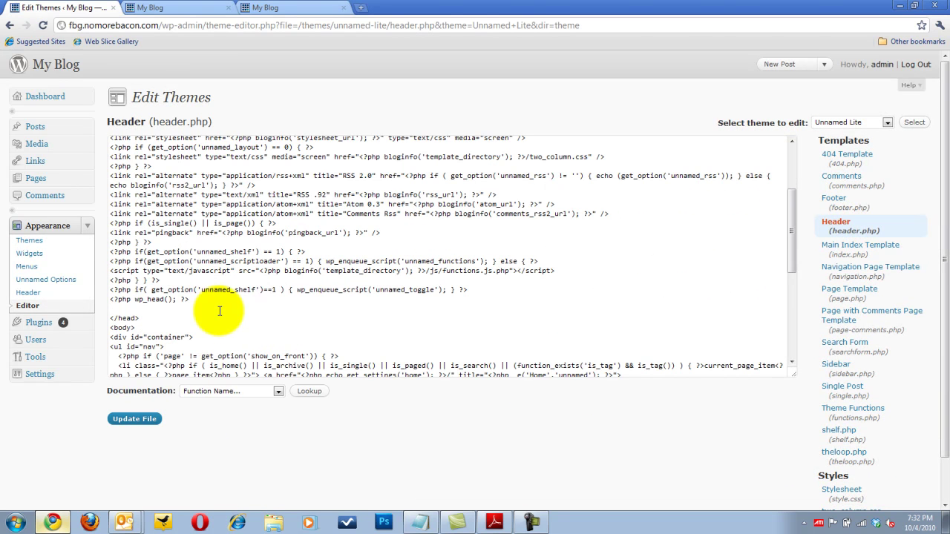
click(126, 309)
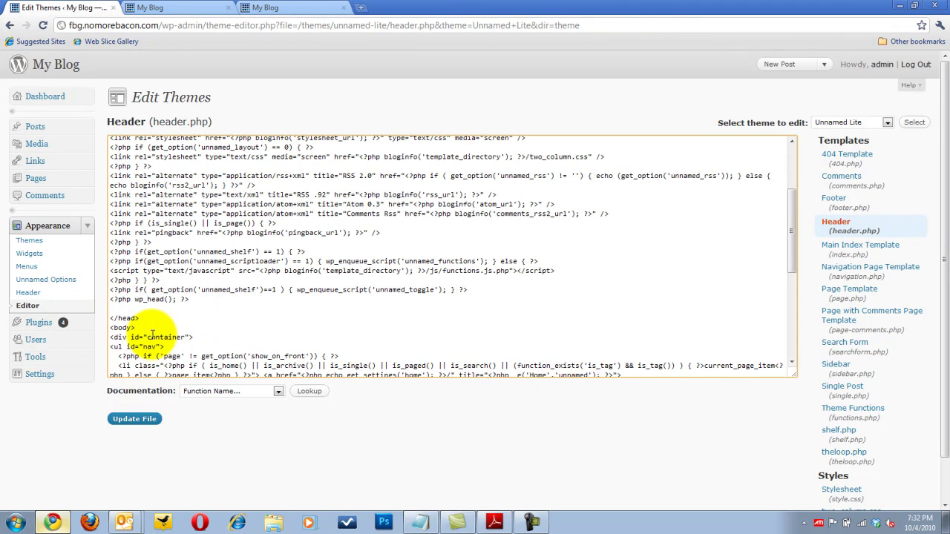
text(<script type='text/javascript' src='http://ads.foodbuzz.com/www/delivery/spcjs.php?id=1401'></script>)
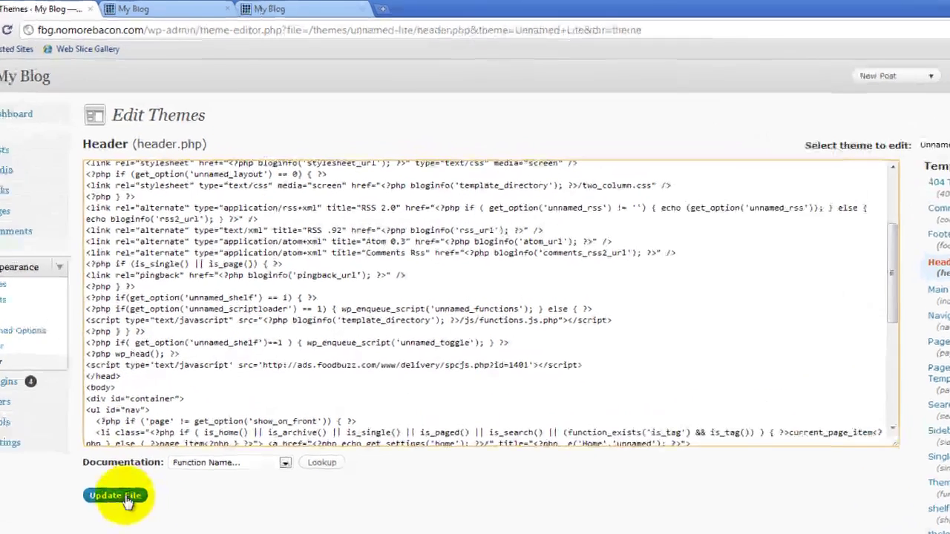
click(135, 420)
click(147, 9)
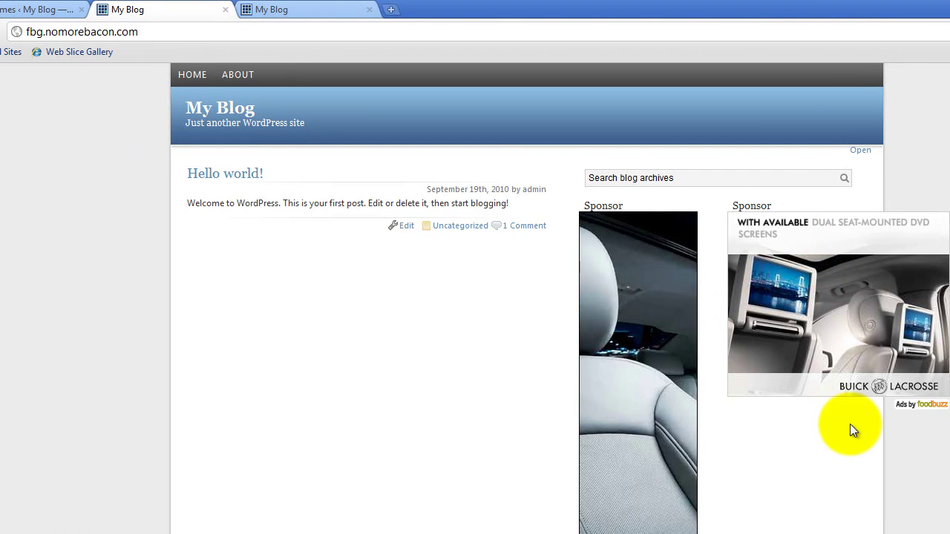
Step: Return to the blog's Widgets page and copy the full ad code from the Sponsor text widget in Sidebar 1
click(31, 10)
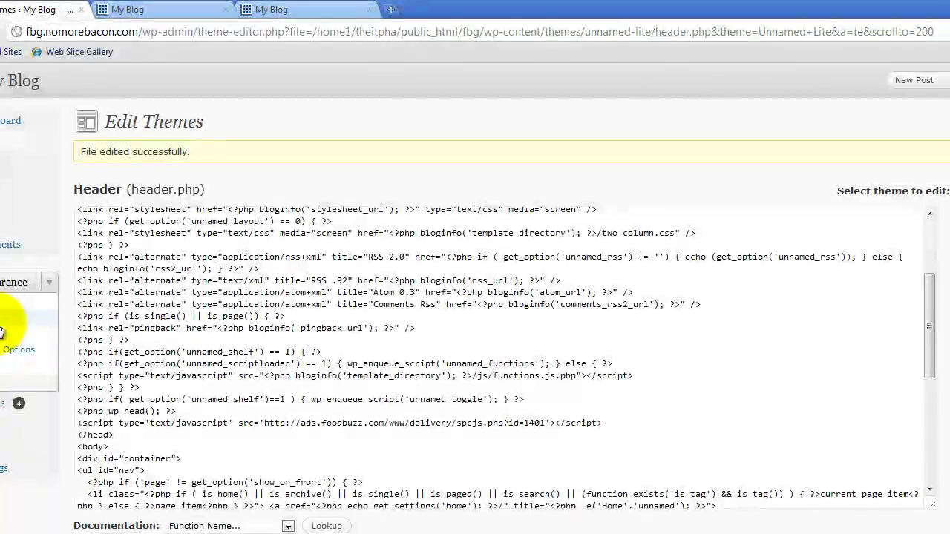
click(4, 320)
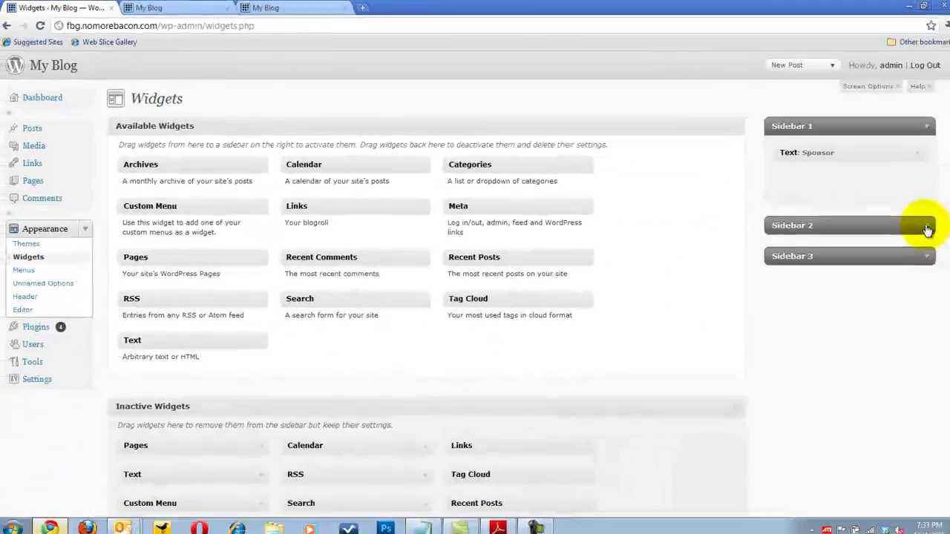
click(909, 152)
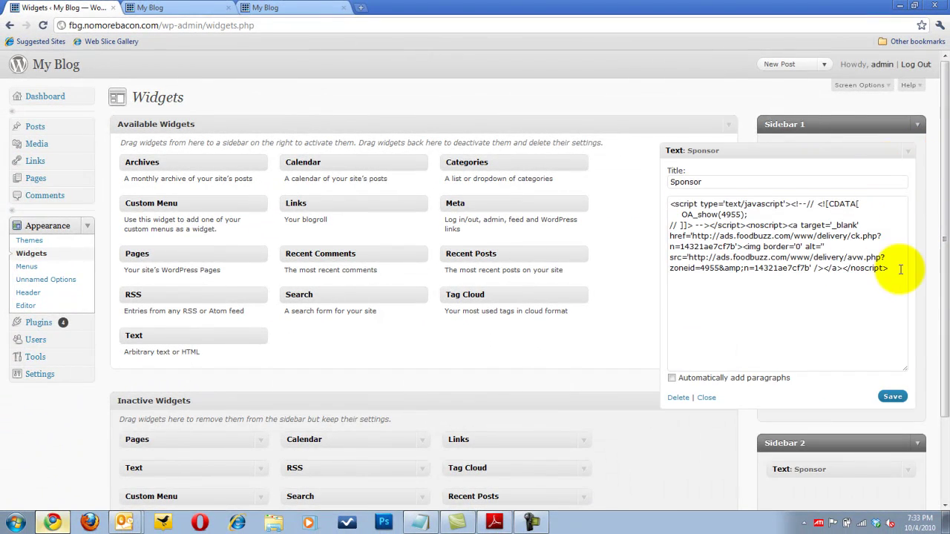
drag(901, 269, 623, 154)
key(ctrl+c)
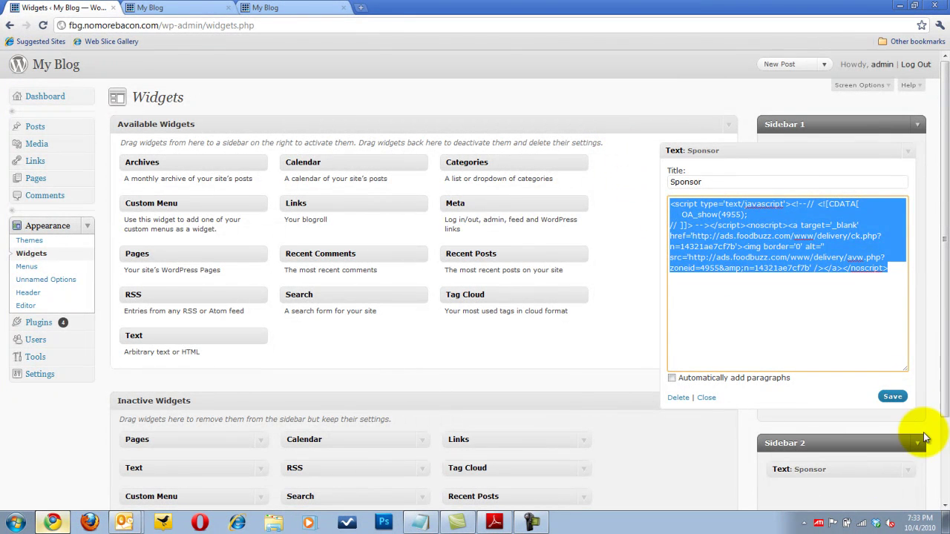
Step: Replace the ad code in Sidebar 2's Sponsor text widget with the copied Sidebar 1 code and save the widget
click(907, 475)
scroll(912, 414, down, 2)
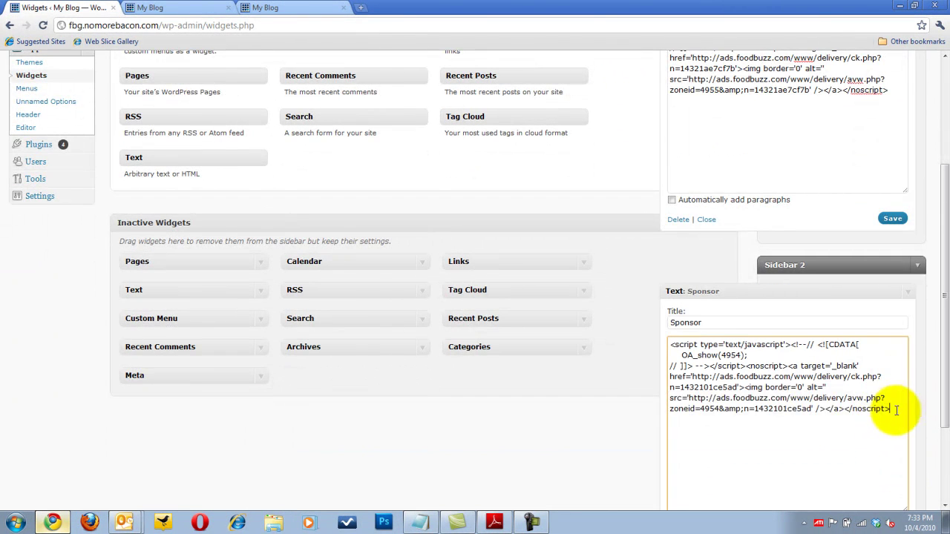
drag(901, 409, 635, 294)
key(ctrl+v)
scroll(691, 356, down, 2)
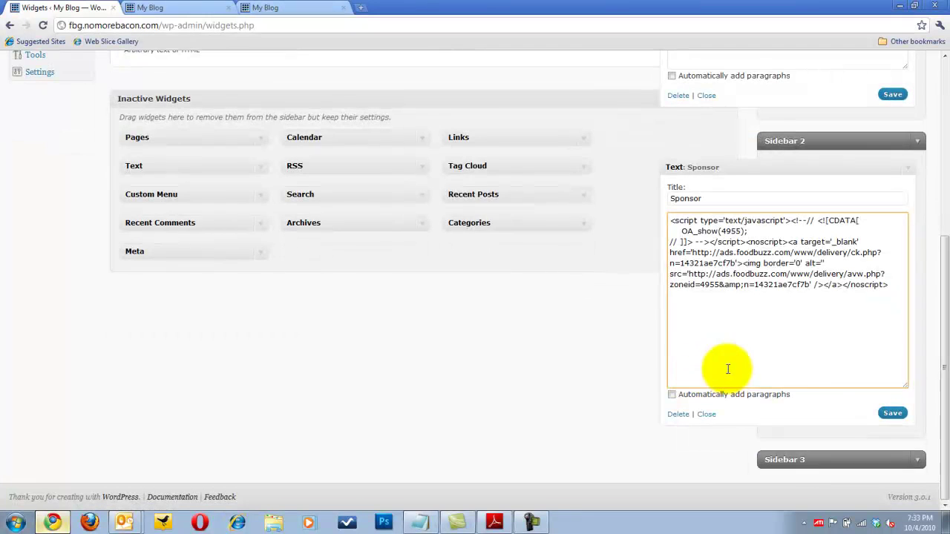
click(902, 415)
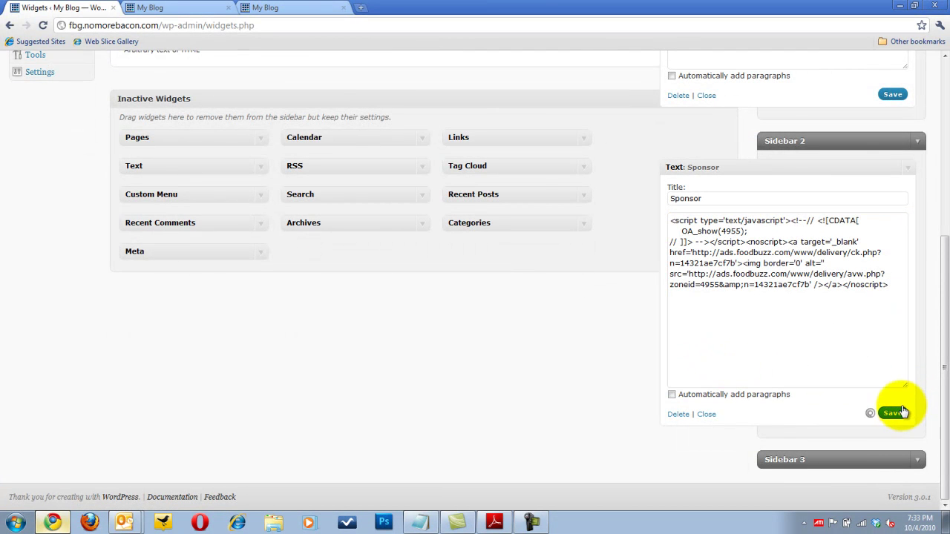
Step: Reload the blog's front page and check the ads in both Sponsor columns down to the page footer
click(211, 8)
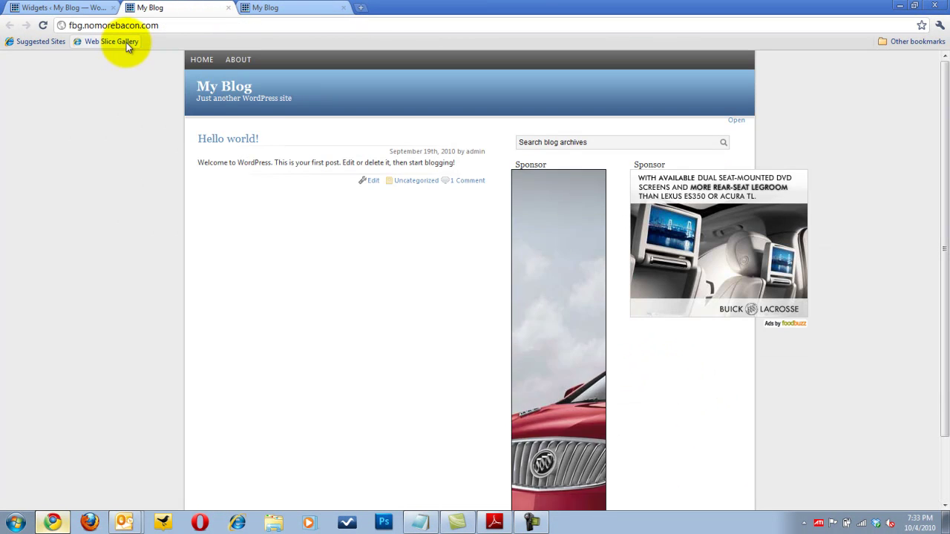
click(43, 26)
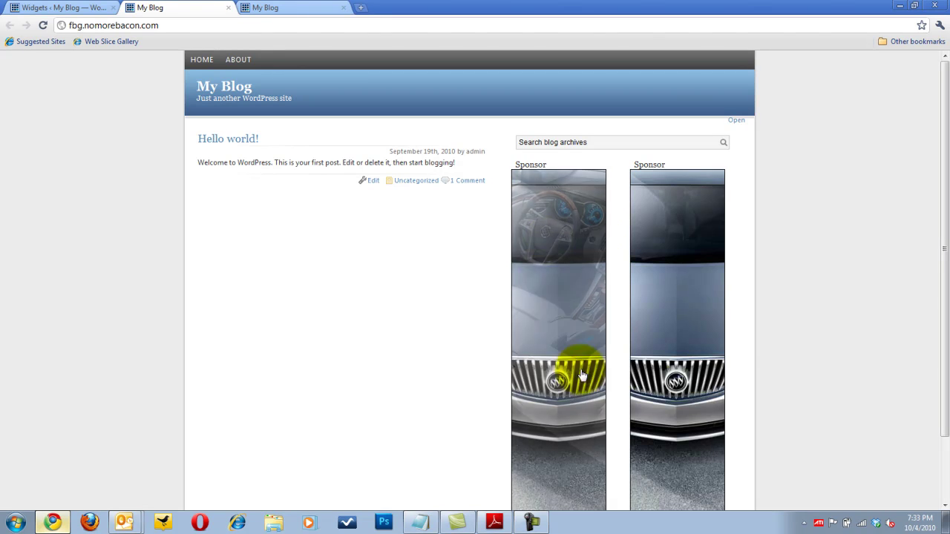
scroll(636, 293, down, 1)
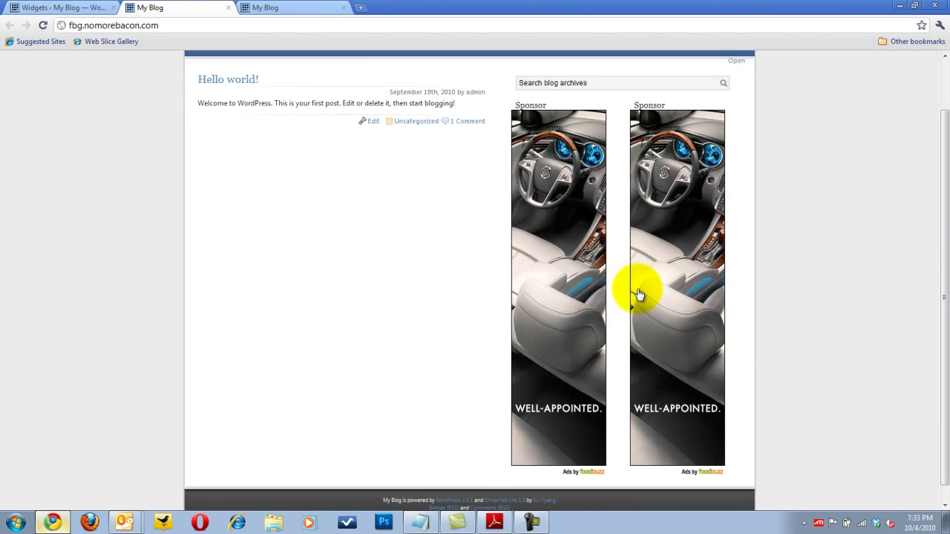
scroll(638, 268, up, 1)
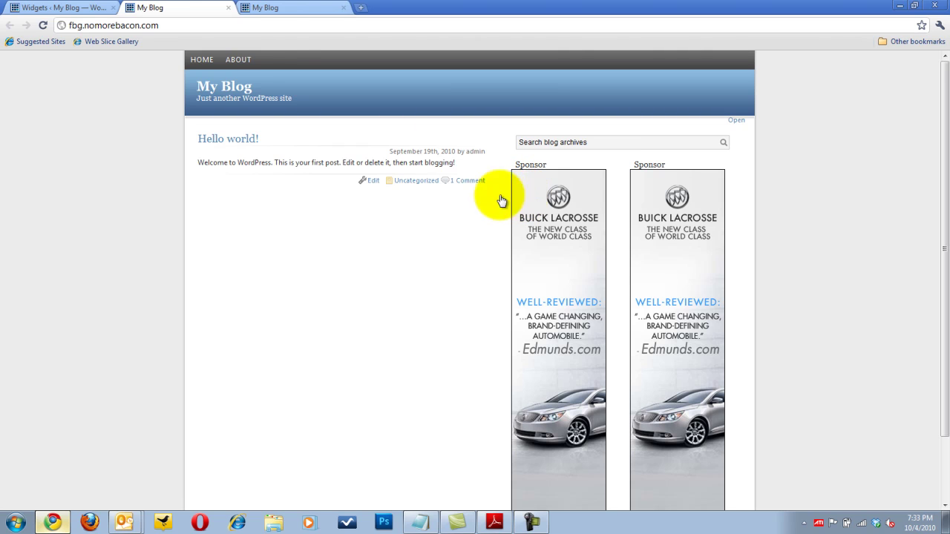
Step: Return to the blog's theme editor, open the Unnamed Lite theme's header.php, and collapse the Appearance section
click(67, 6)
scroll(212, 195, up, 2)
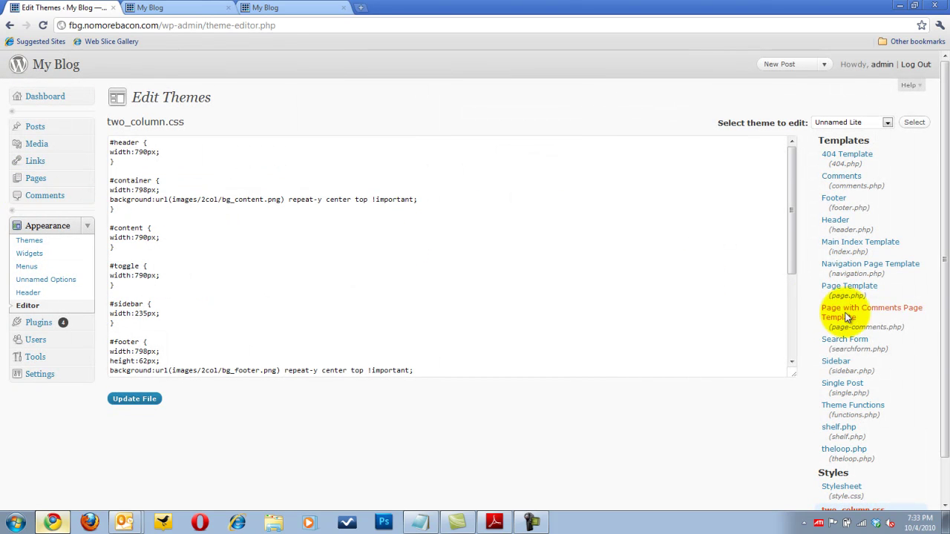
click(839, 222)
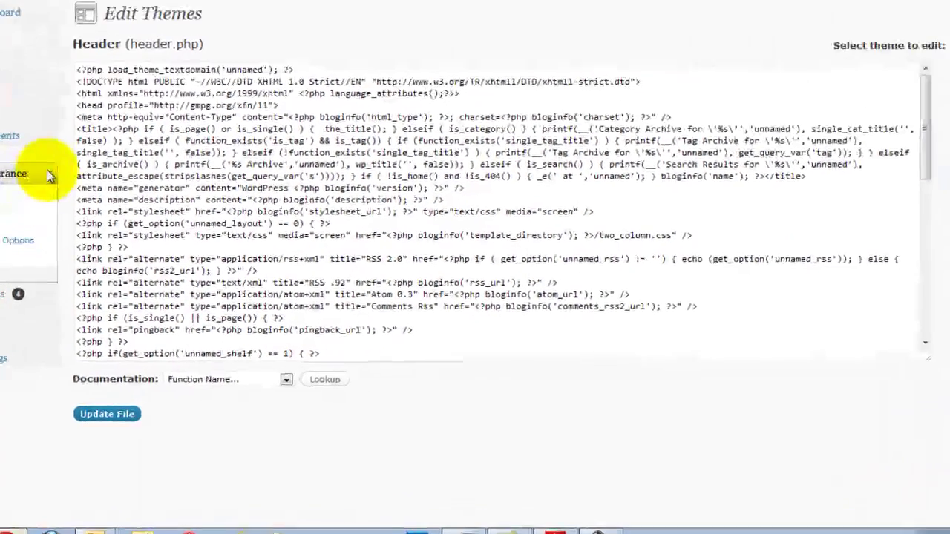
click(49, 175)
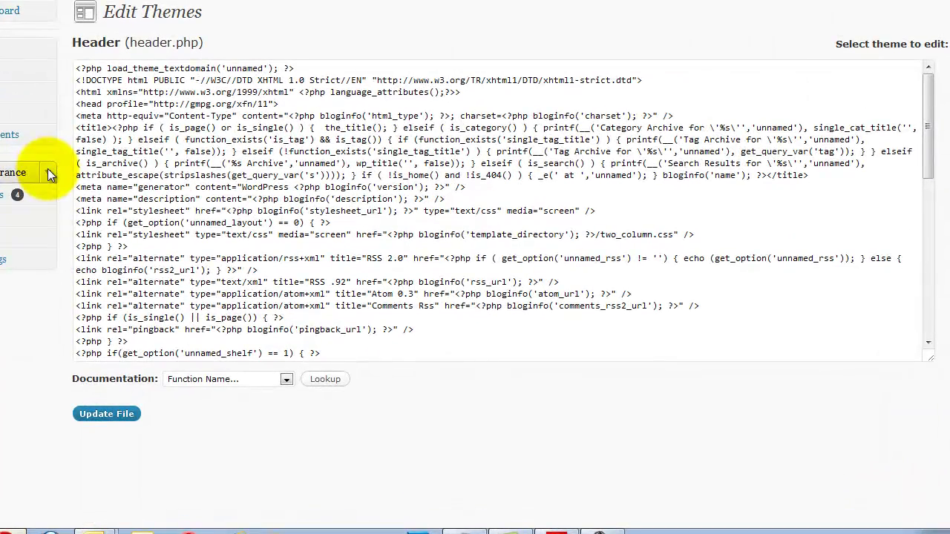